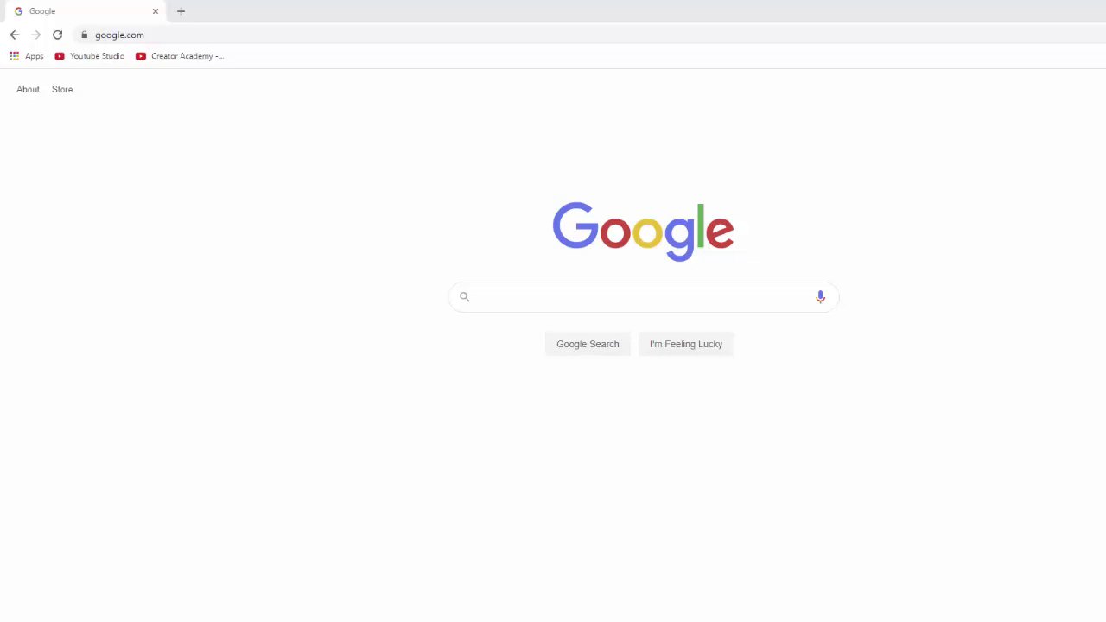
Start a Google search for 'google sheets' in the search box
left_click(560, 300)
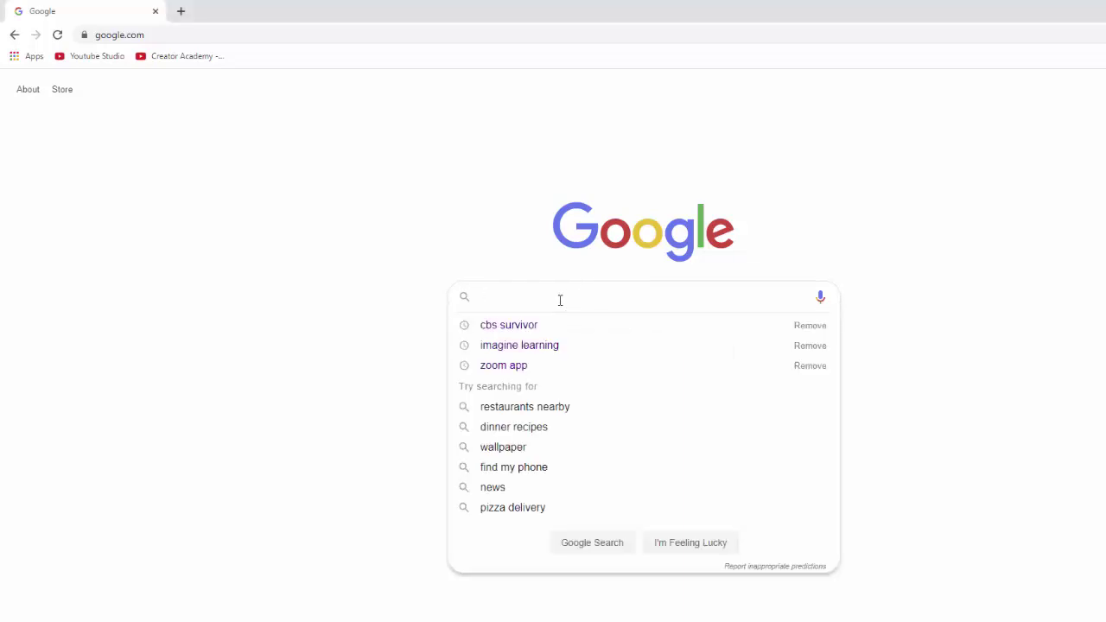
type("goo")
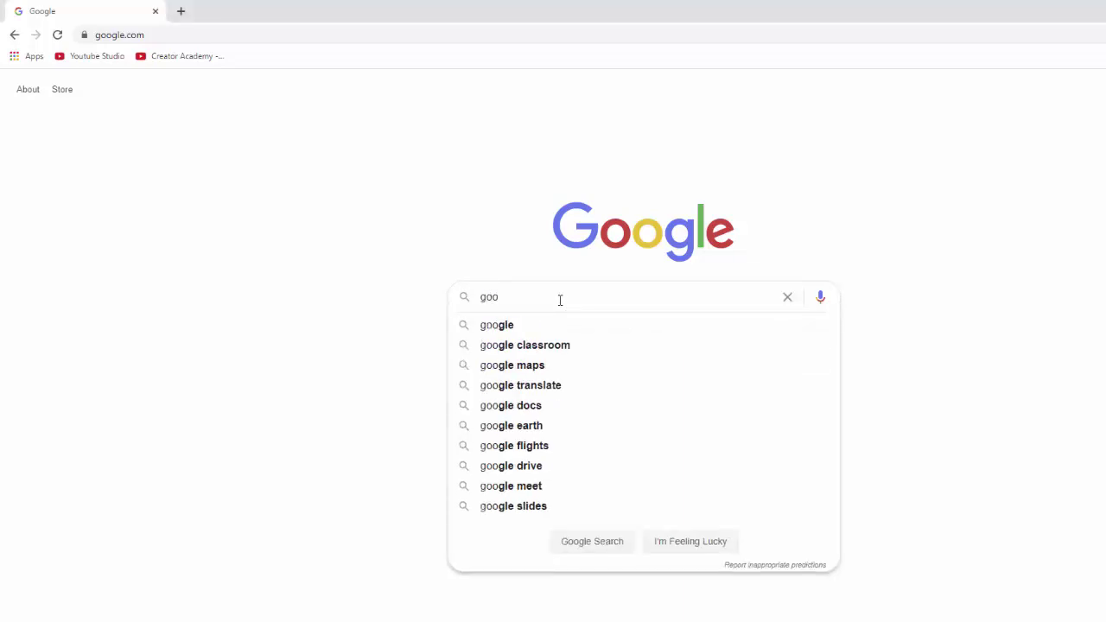
type("gle sheets")
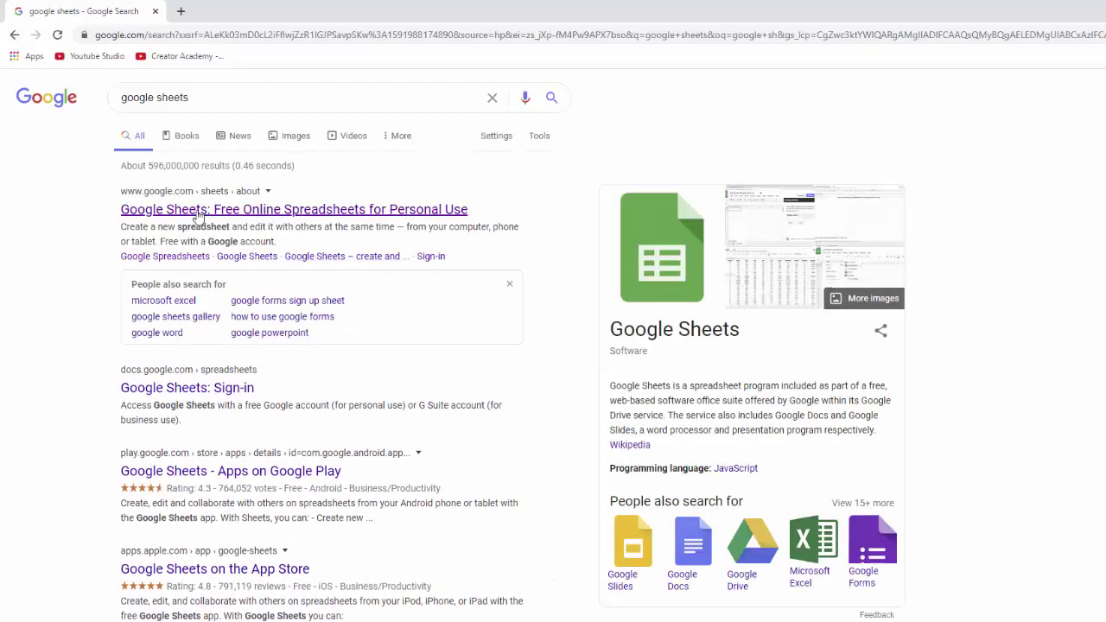
Open the Google Sheets home page from the top search result
left_click(197, 216)
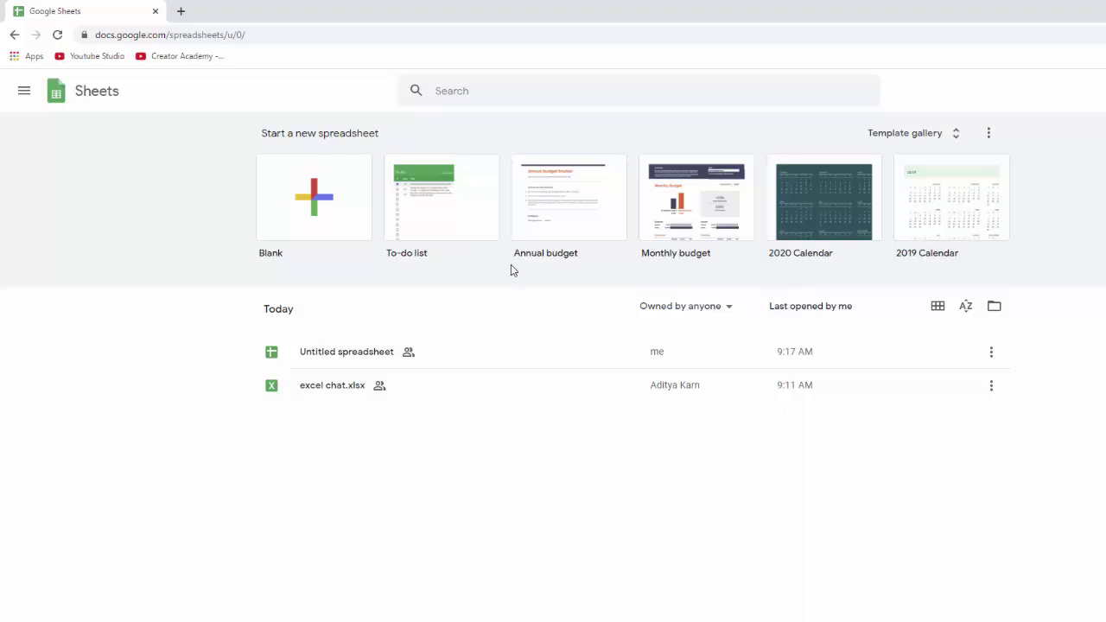
Create a blank spreadsheet and rename it 'First Spreadsheet'
left_click(313, 212)
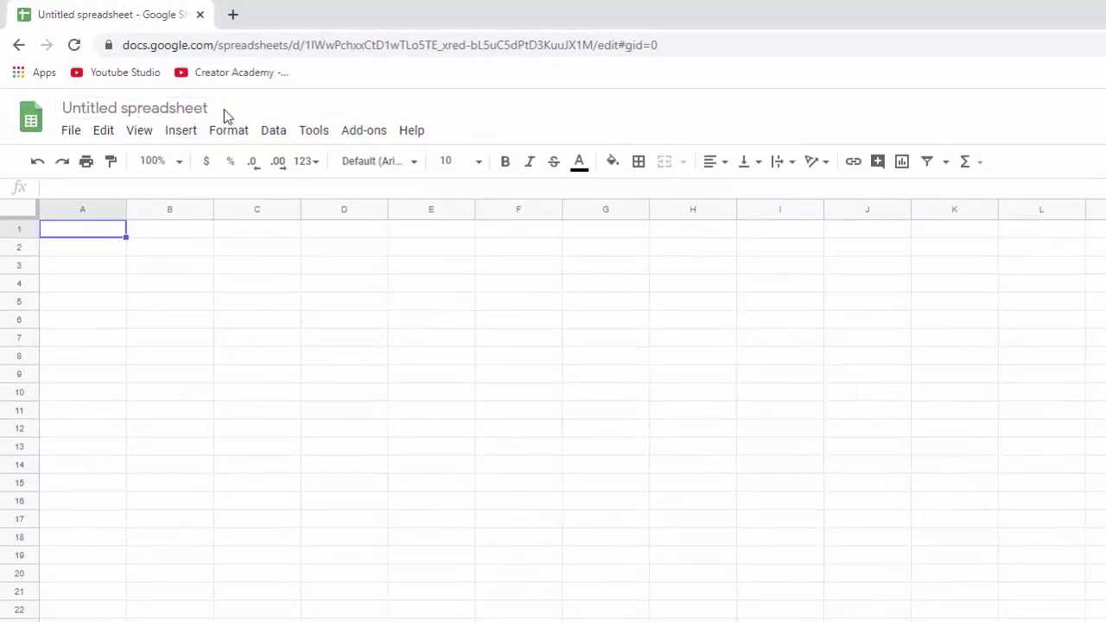
left_click(135, 107)
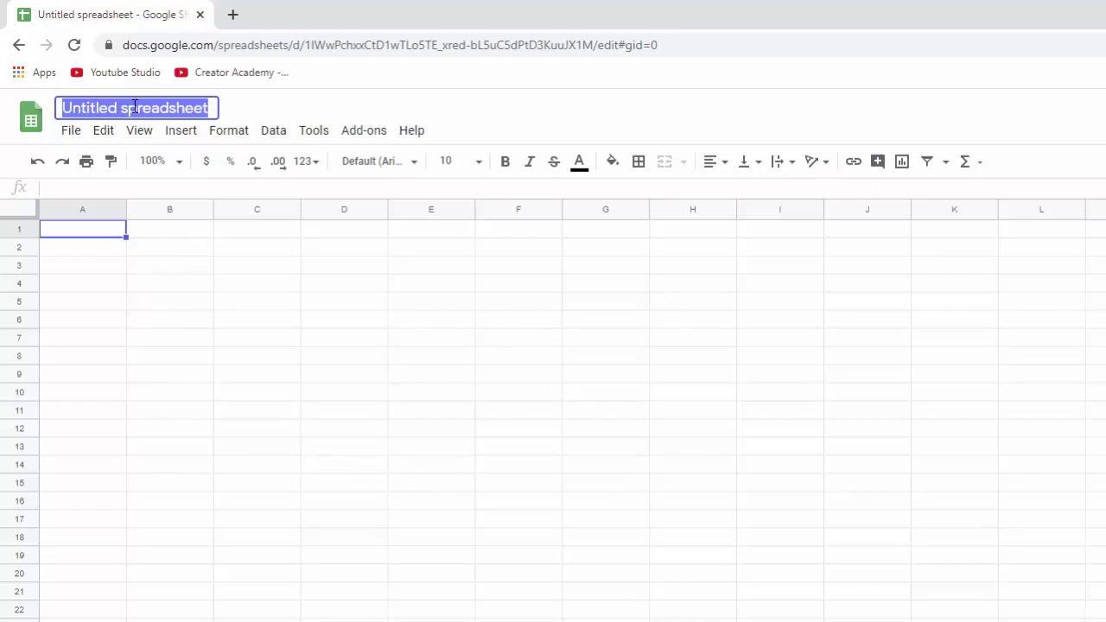
type("First ")
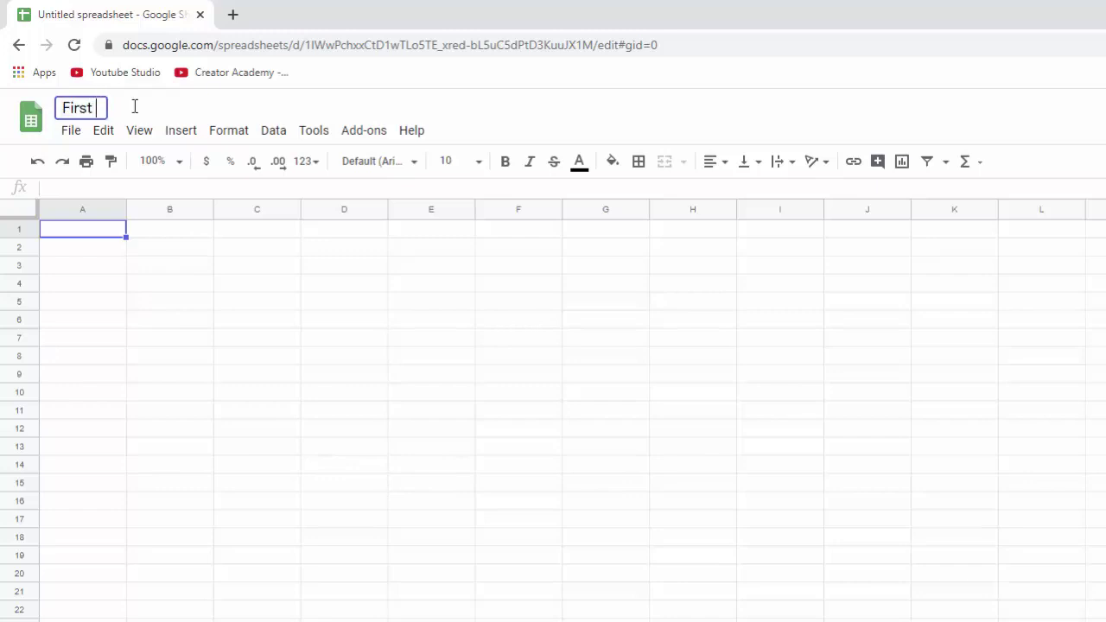
type("Spreadsheet")
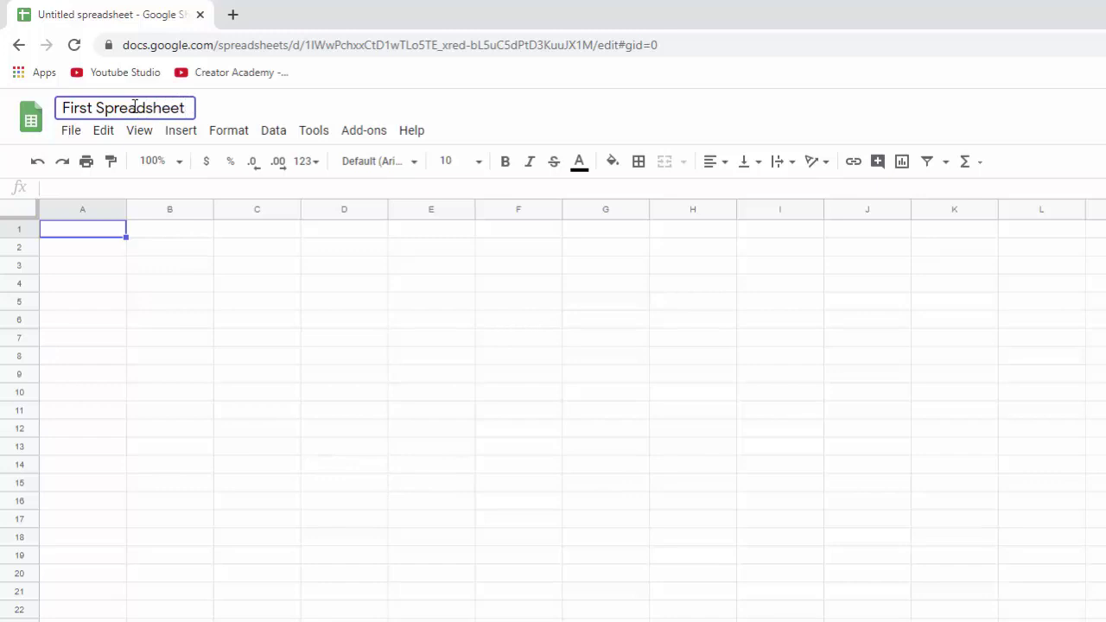
key("Return")
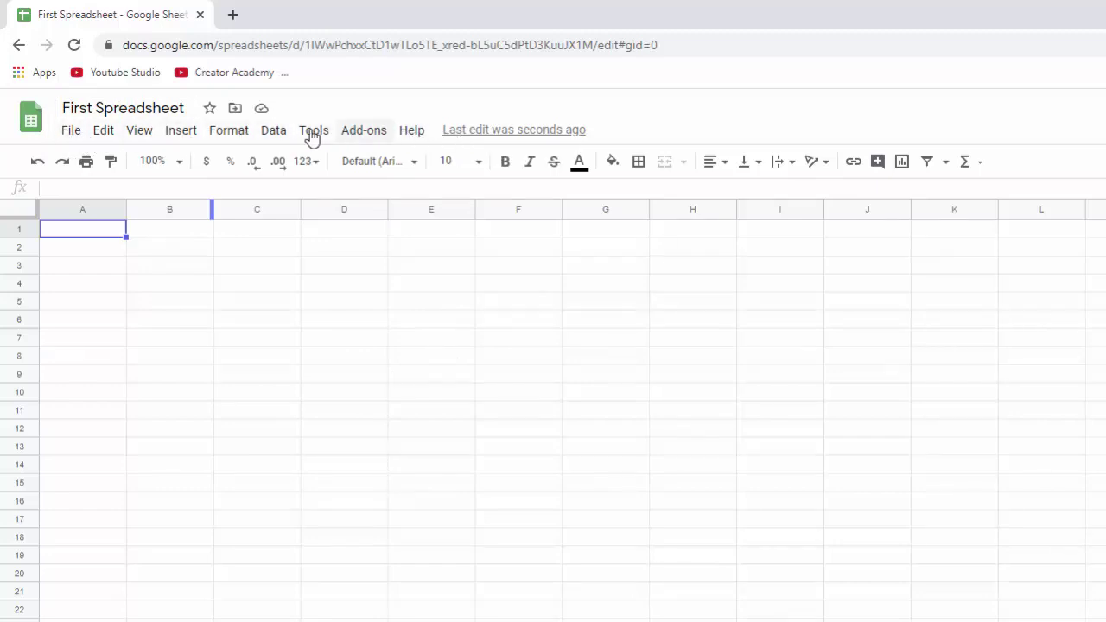
left_click(104, 131)
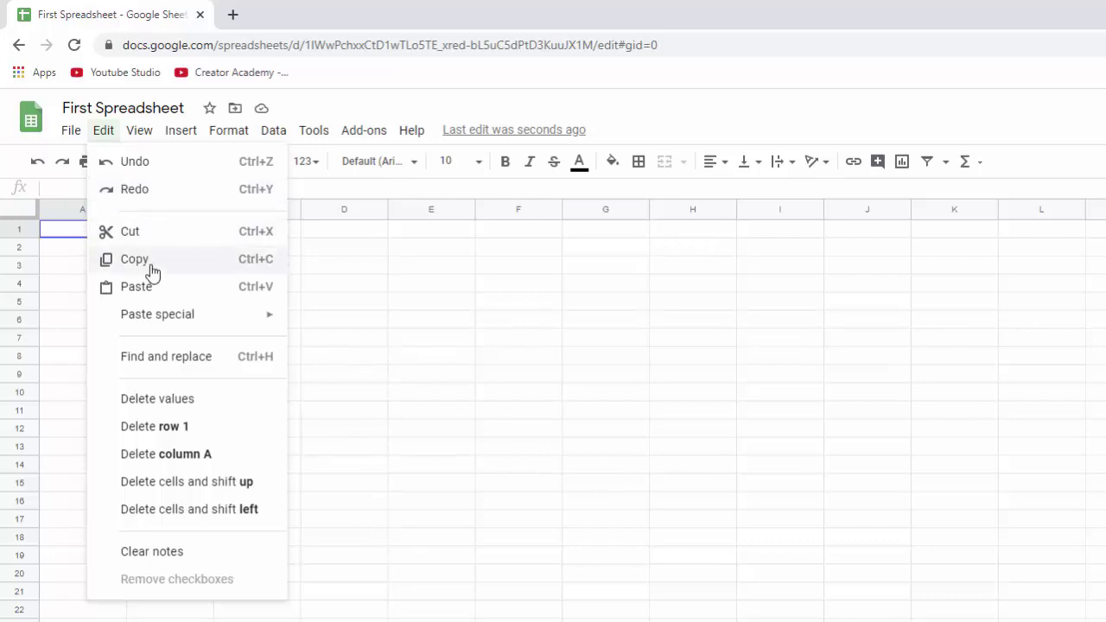
mouse_move(154, 311)
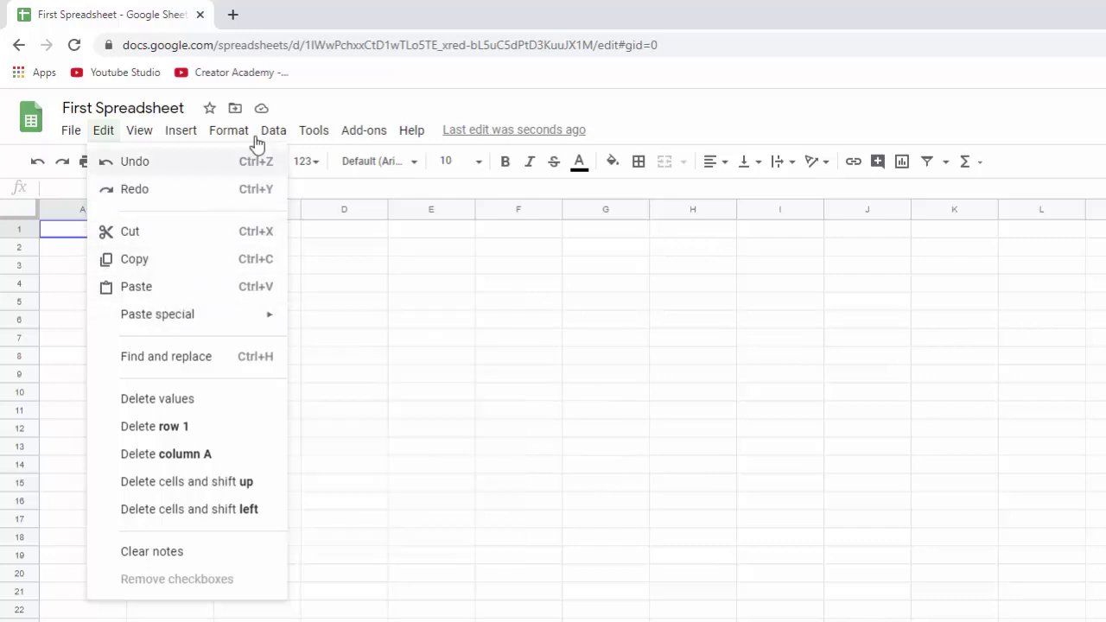
mouse_move(139, 130)
mouse_move(355, 142)
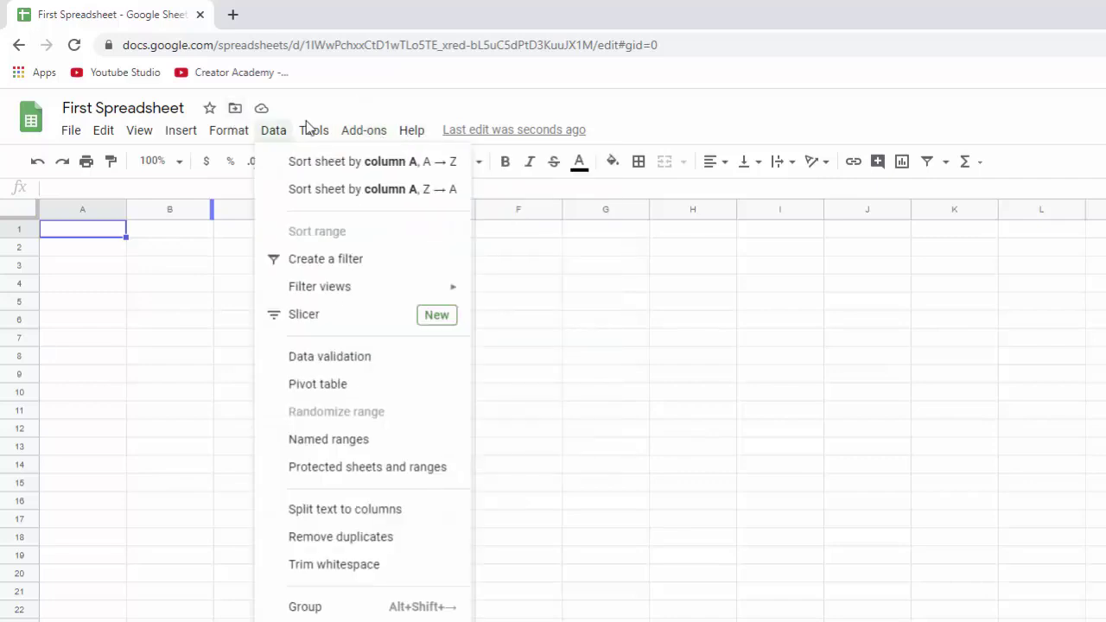
left_click(349, 105)
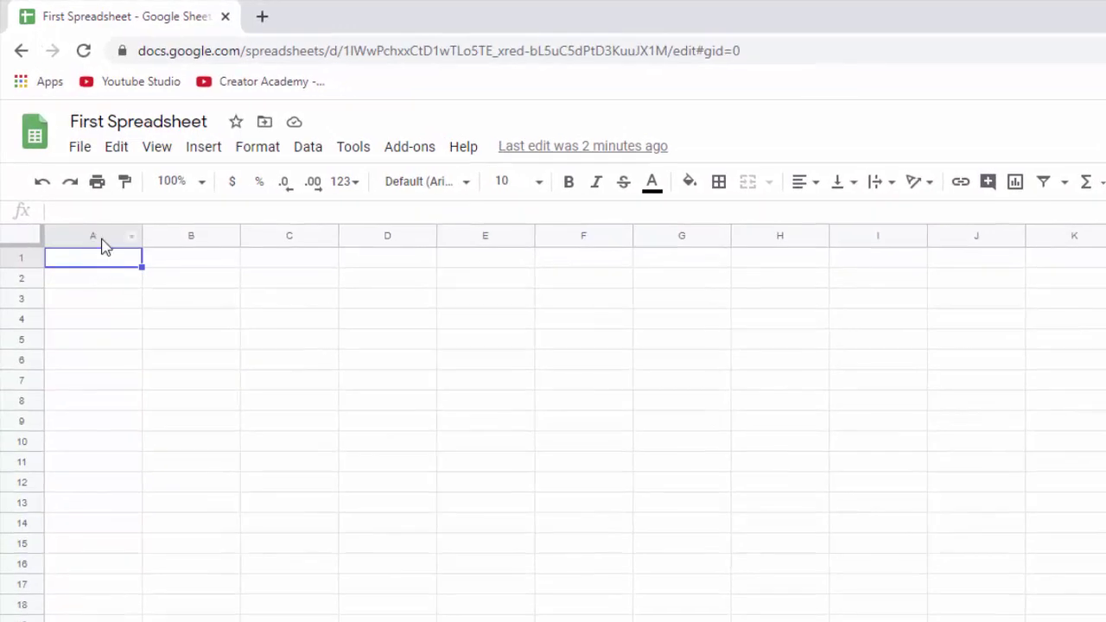
left_click(101, 237)
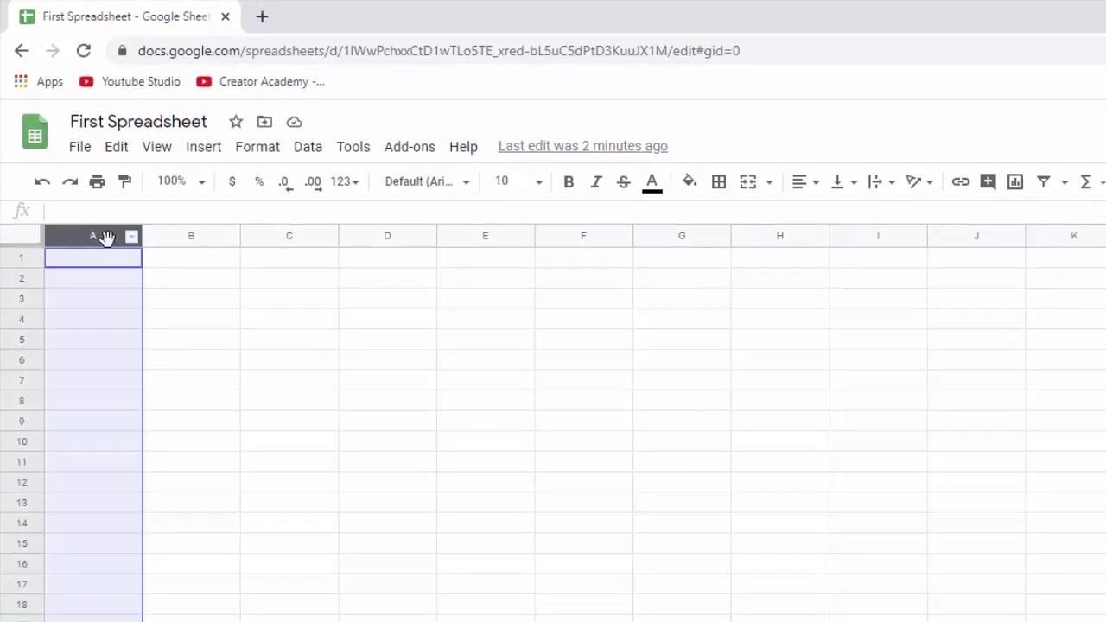
left_click(161, 237)
left_click_drag(162, 237, 316, 239)
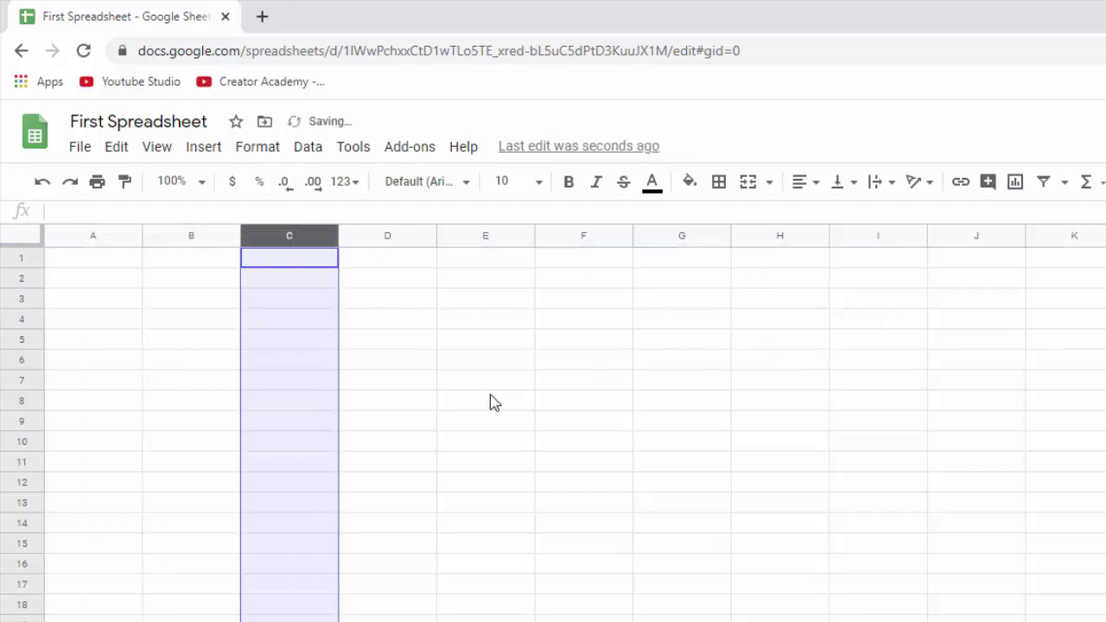
left_click(26, 257)
left_click(33, 278)
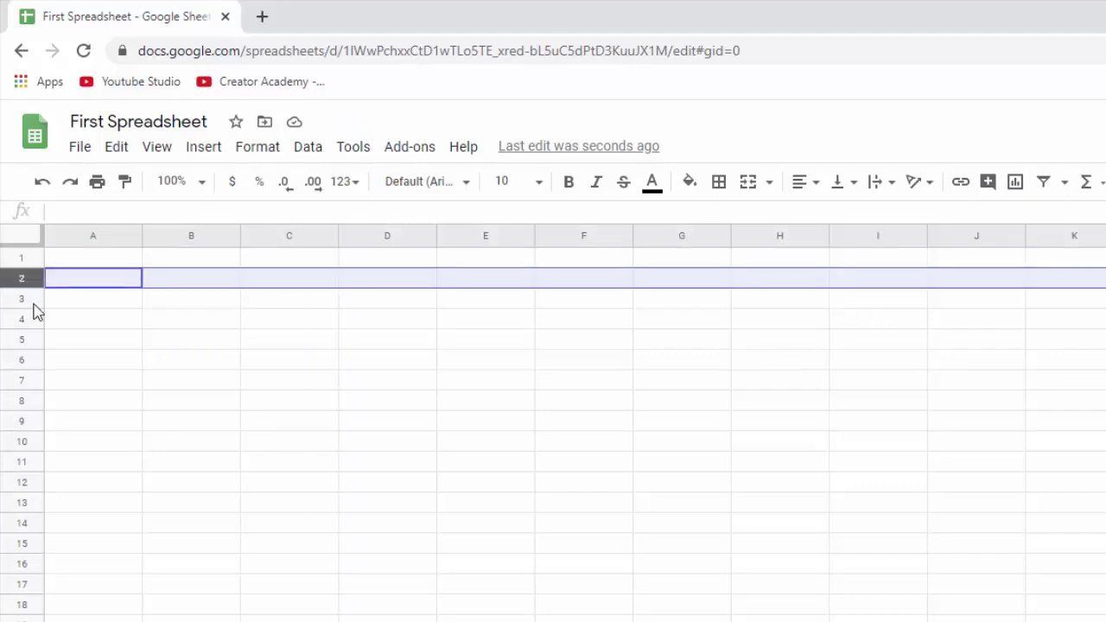
left_click(31, 299)
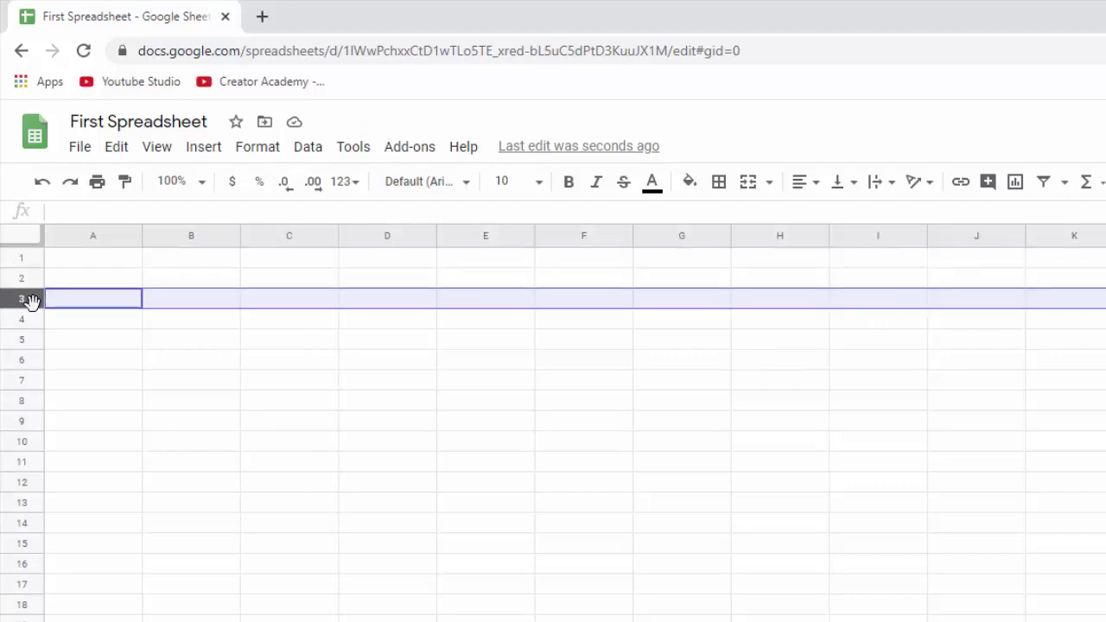
left_click(182, 283)
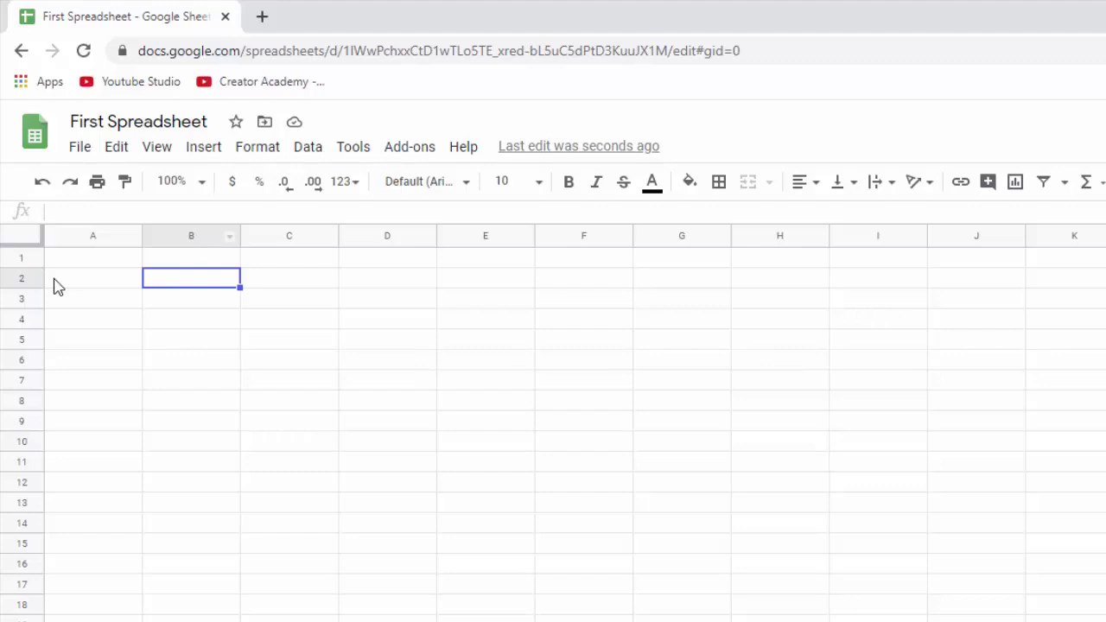
Enter the headings Emp ID, Emp Name and Department in cells A1 to C1
left_click(105, 265)
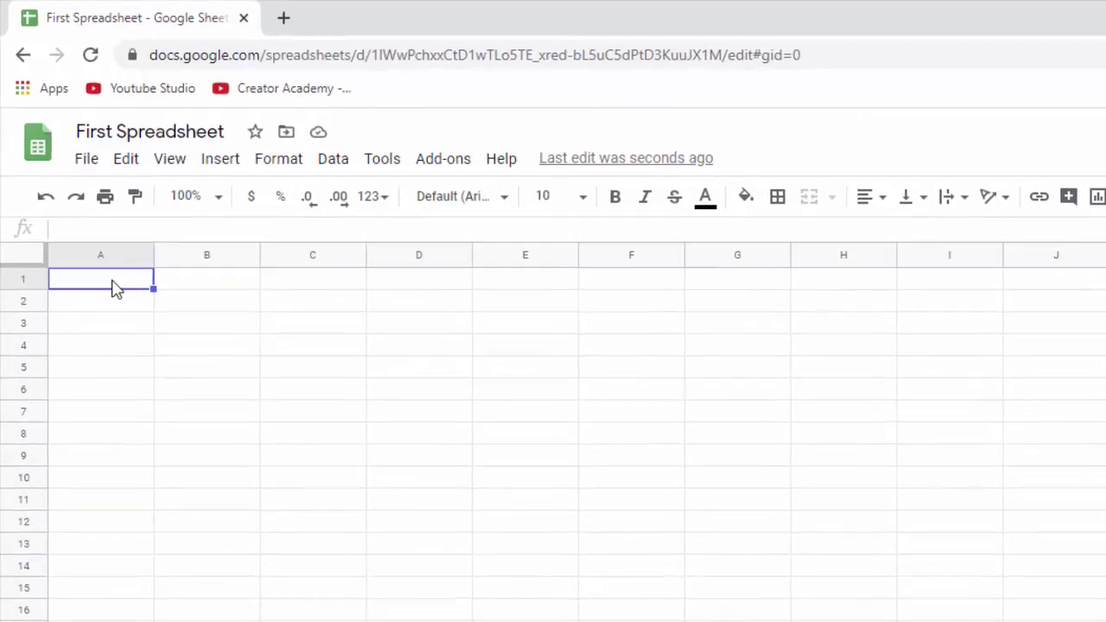
type("Emp ")
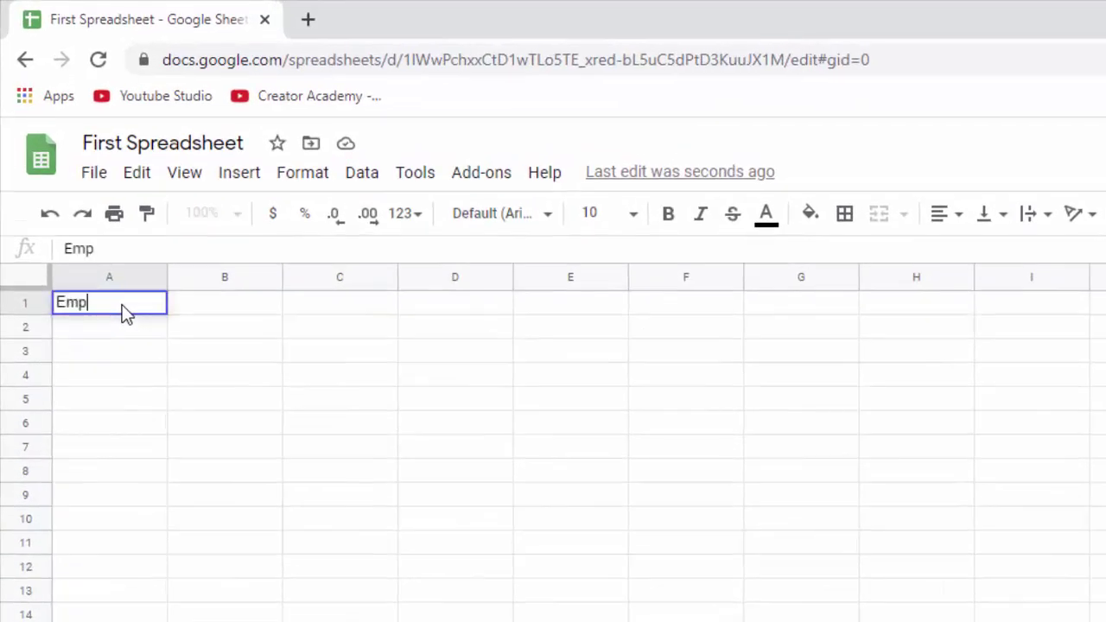
type("ID")
key("Tab")
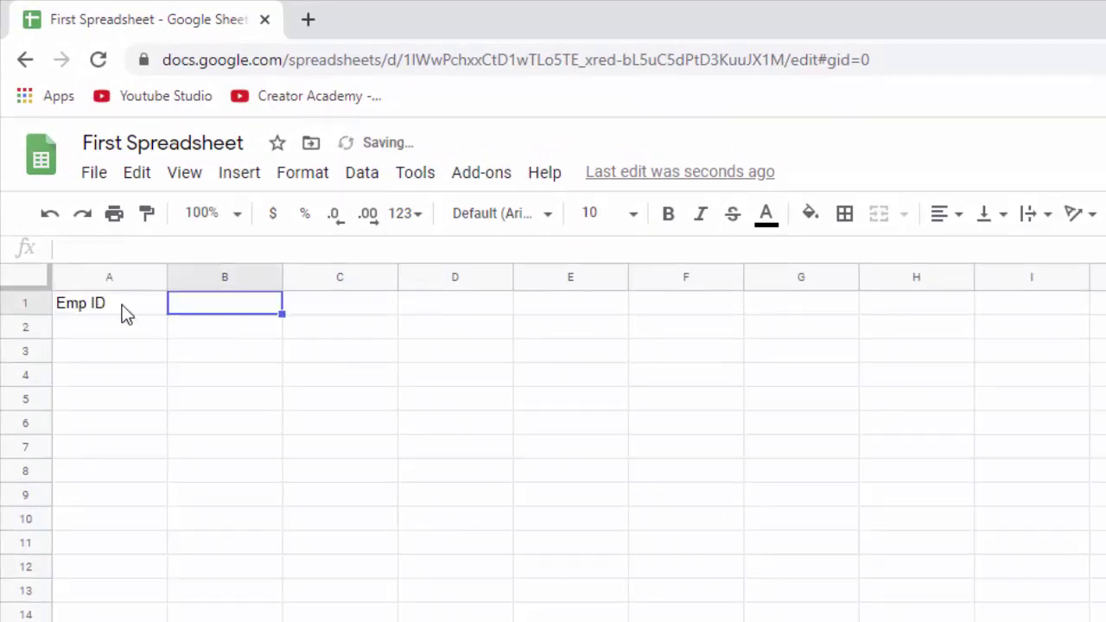
type("Ep")
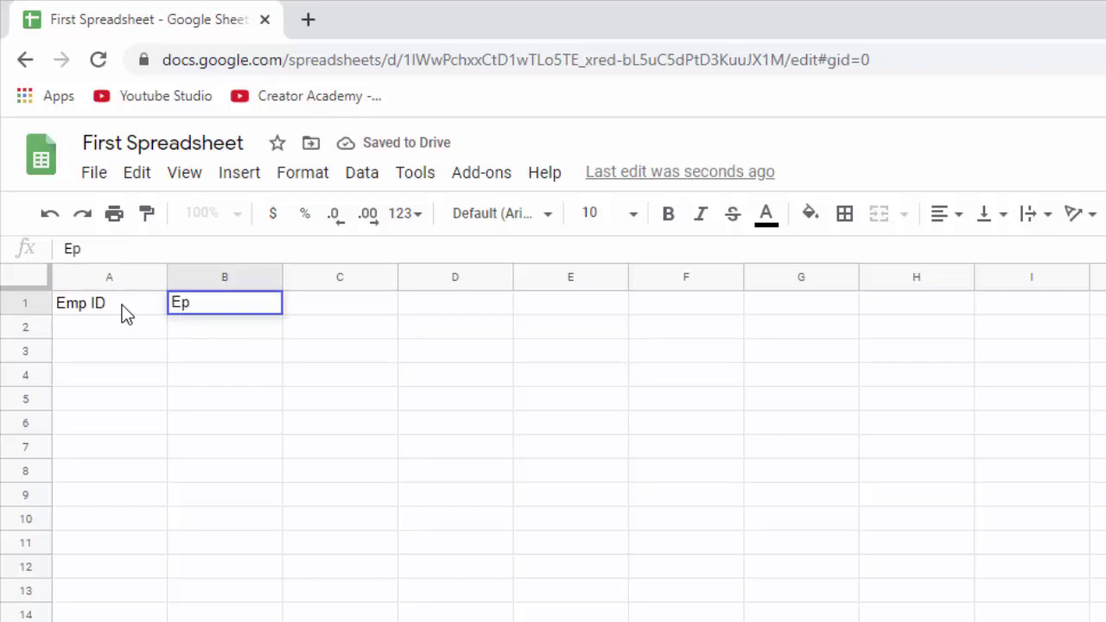
key("BackSpace")
type("mp Name")
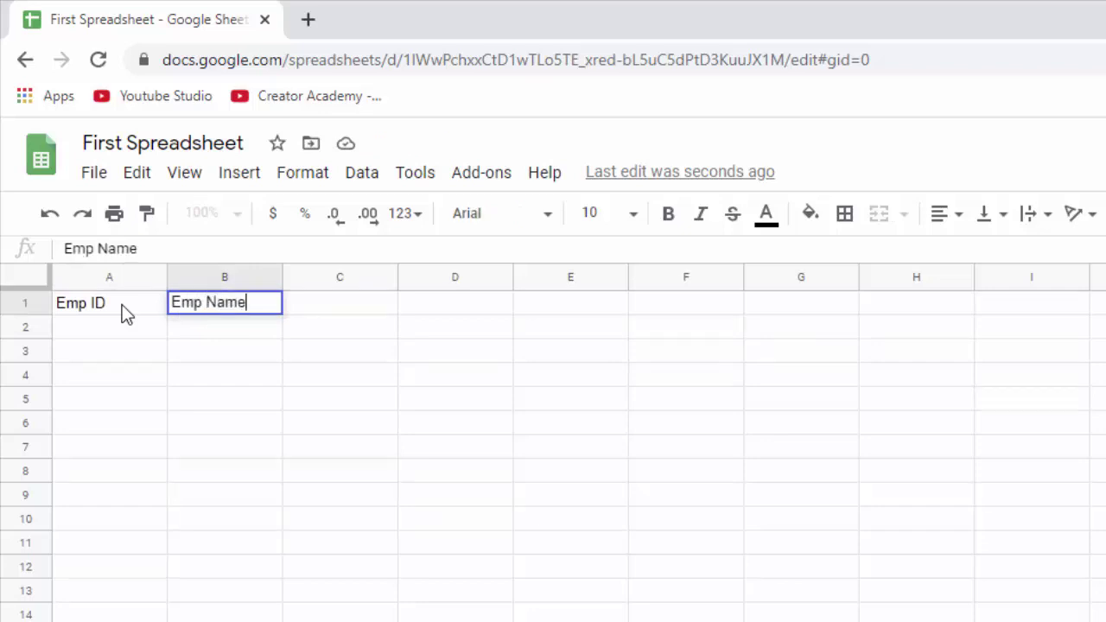
key("Tab")
type("De")
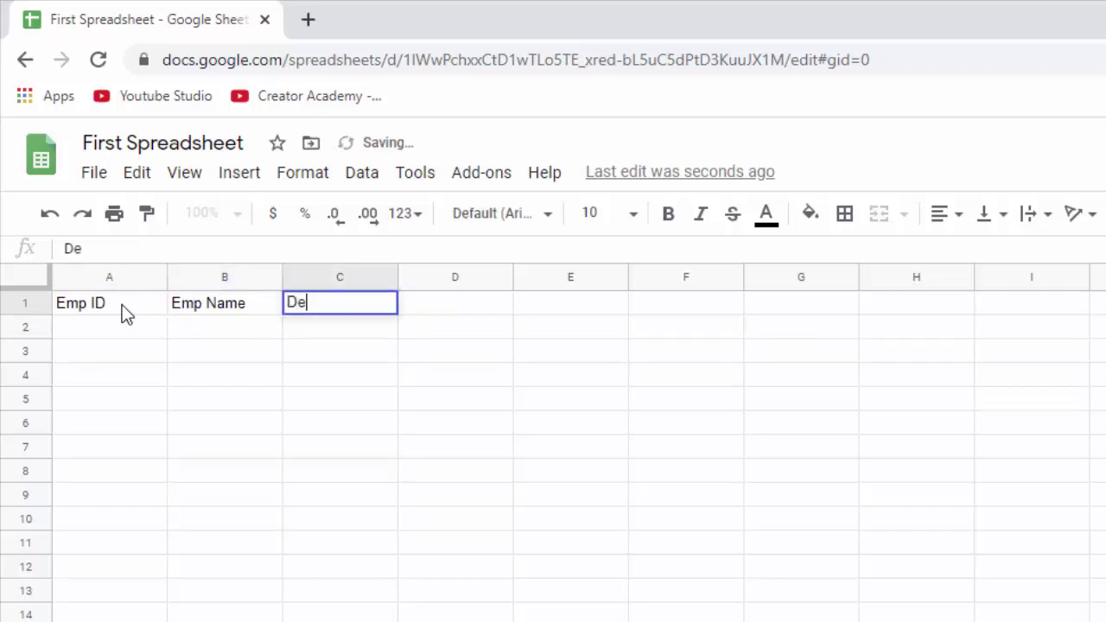
type("partment")
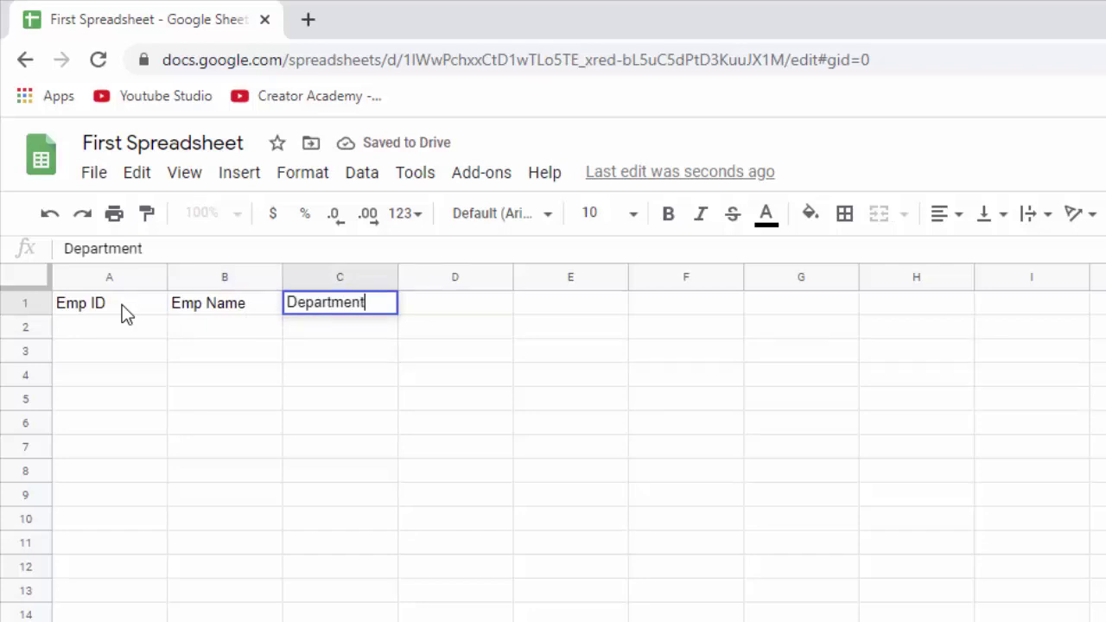
key("Return")
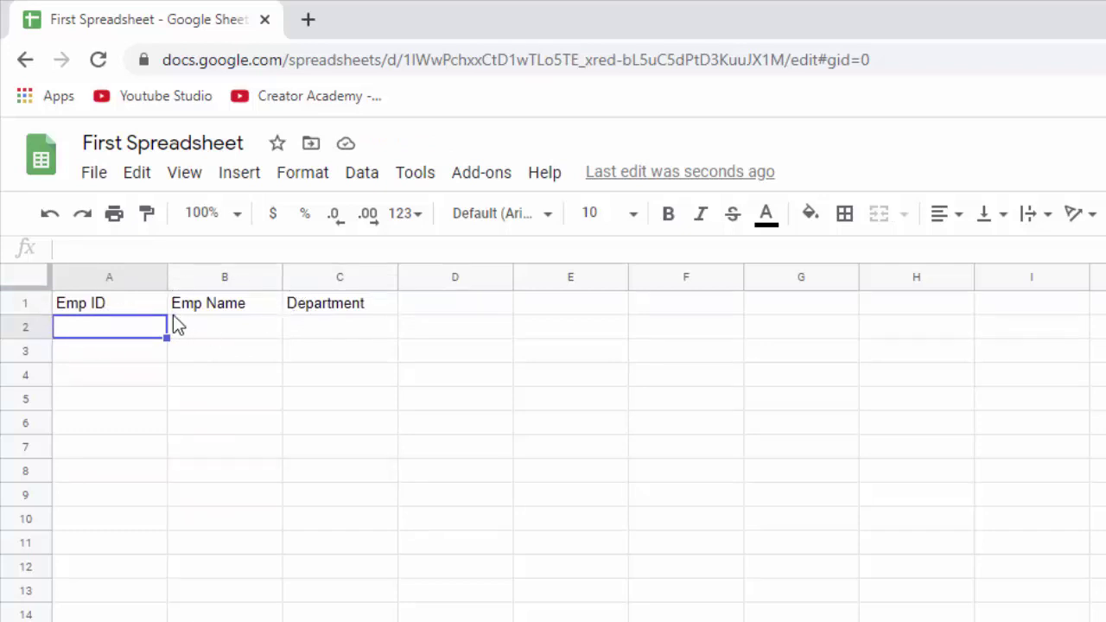
Give header row 1 a light green fill and dark green text
left_click(31, 304)
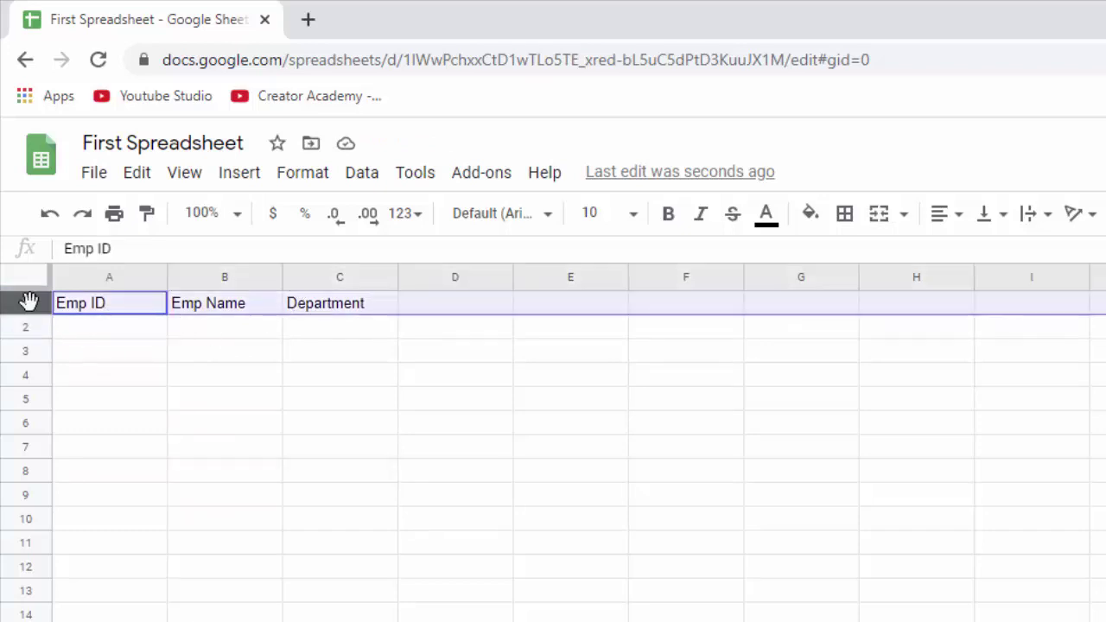
left_click(812, 219)
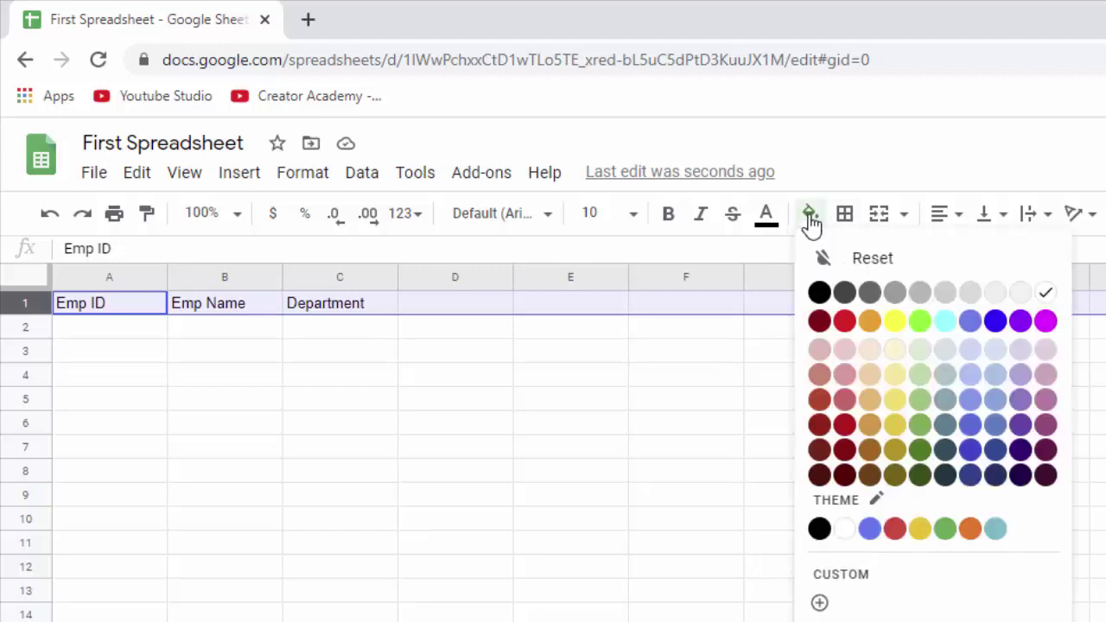
left_click(920, 351)
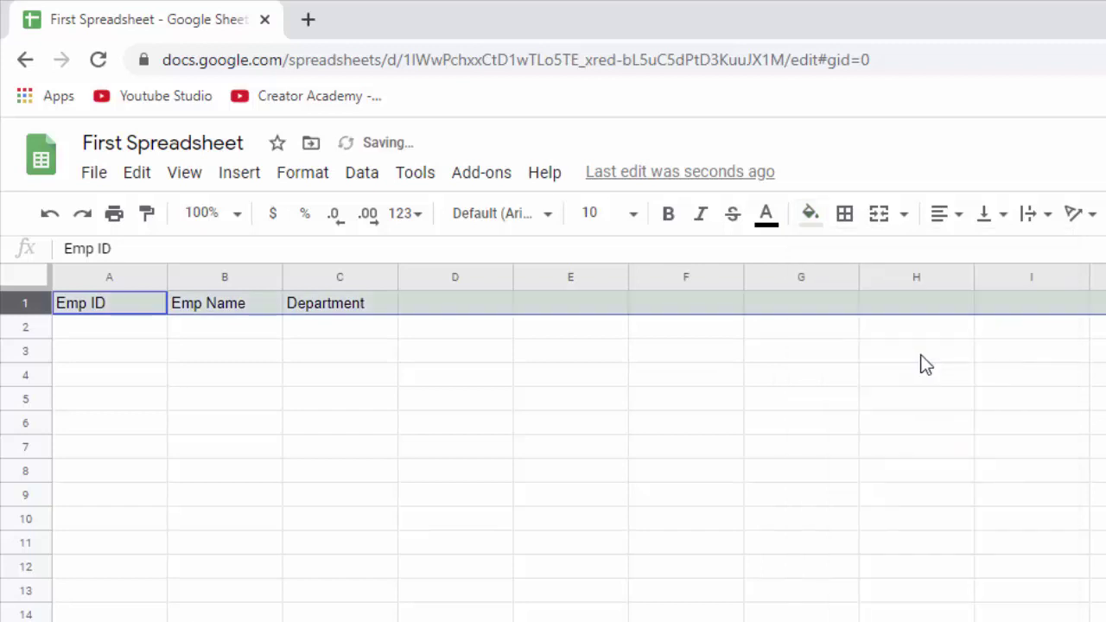
left_click(767, 216)
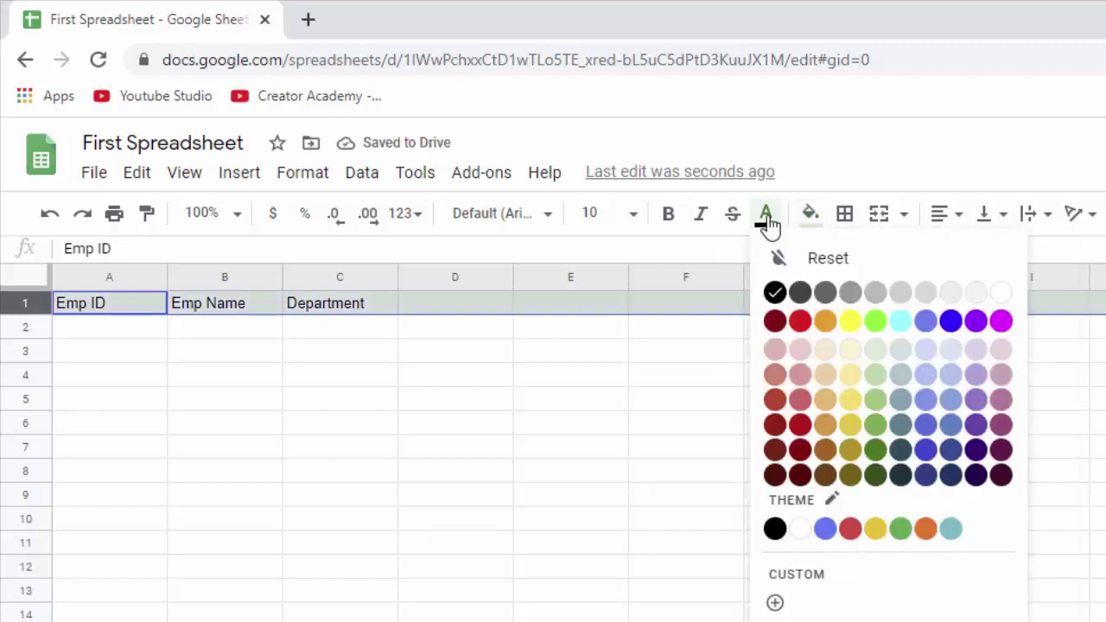
left_click(875, 463)
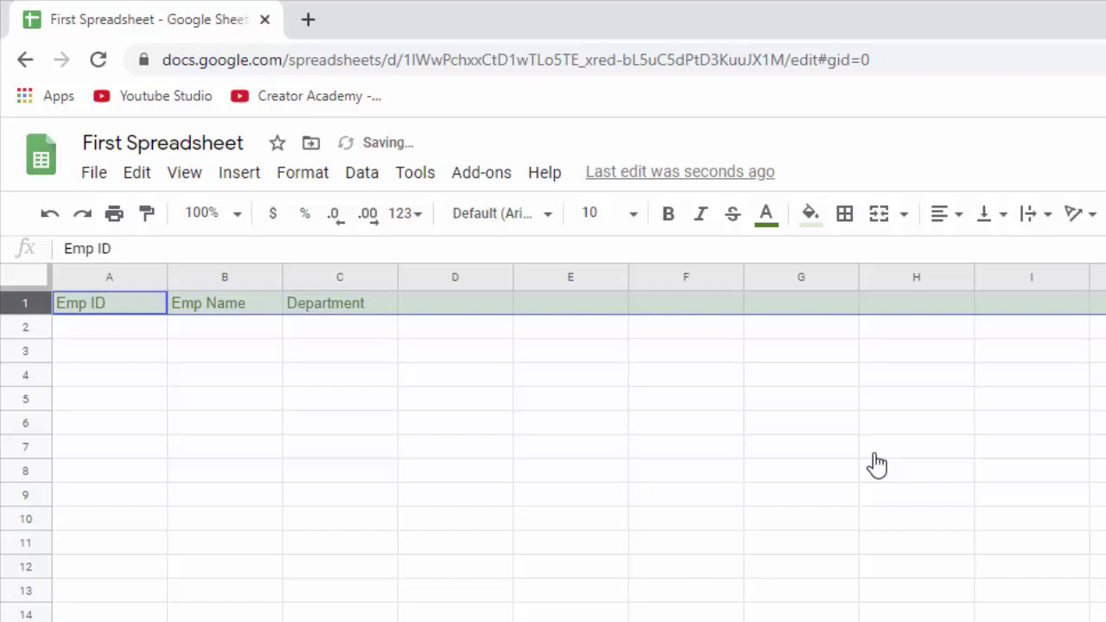
left_click(343, 385)
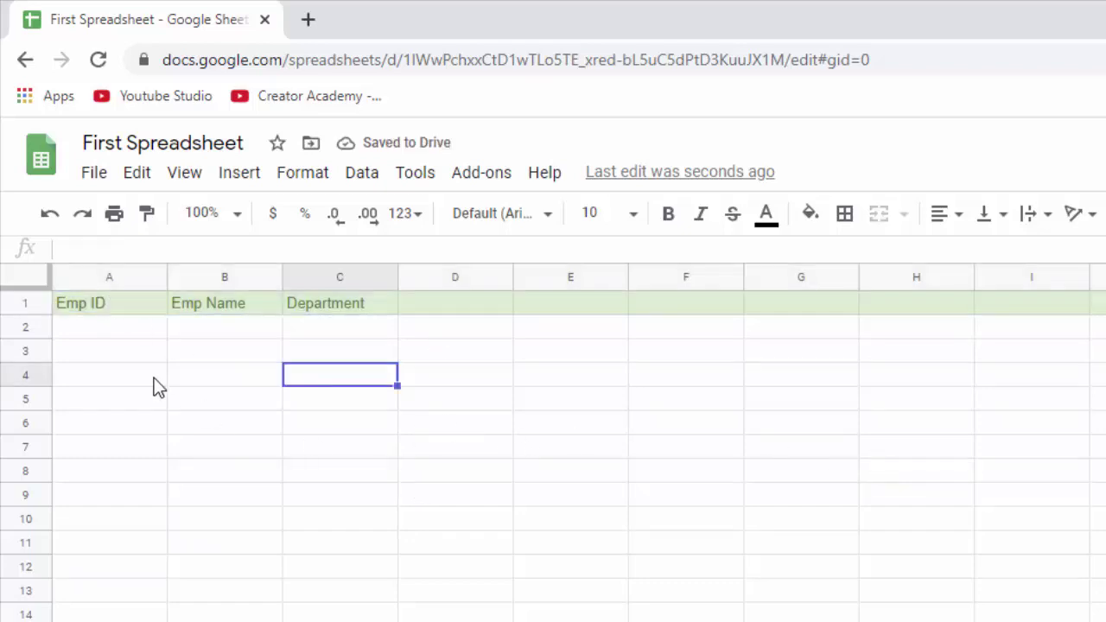
Enter employee IDs 1, 2 and 3 in cells A2 to A4
left_click(111, 335)
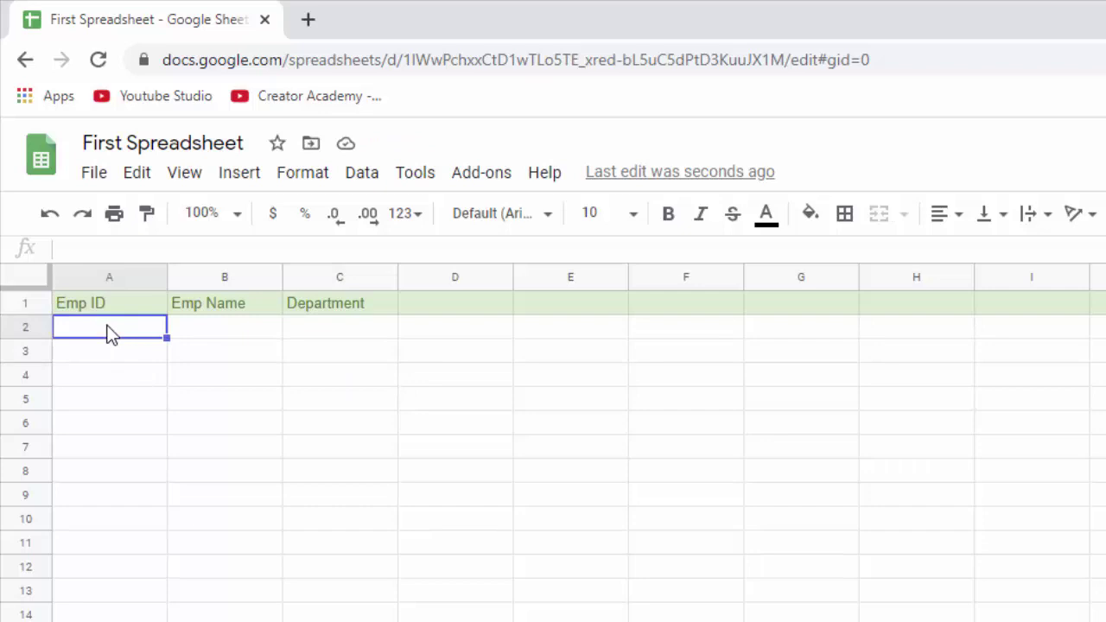
type("1")
key("Return")
type("2")
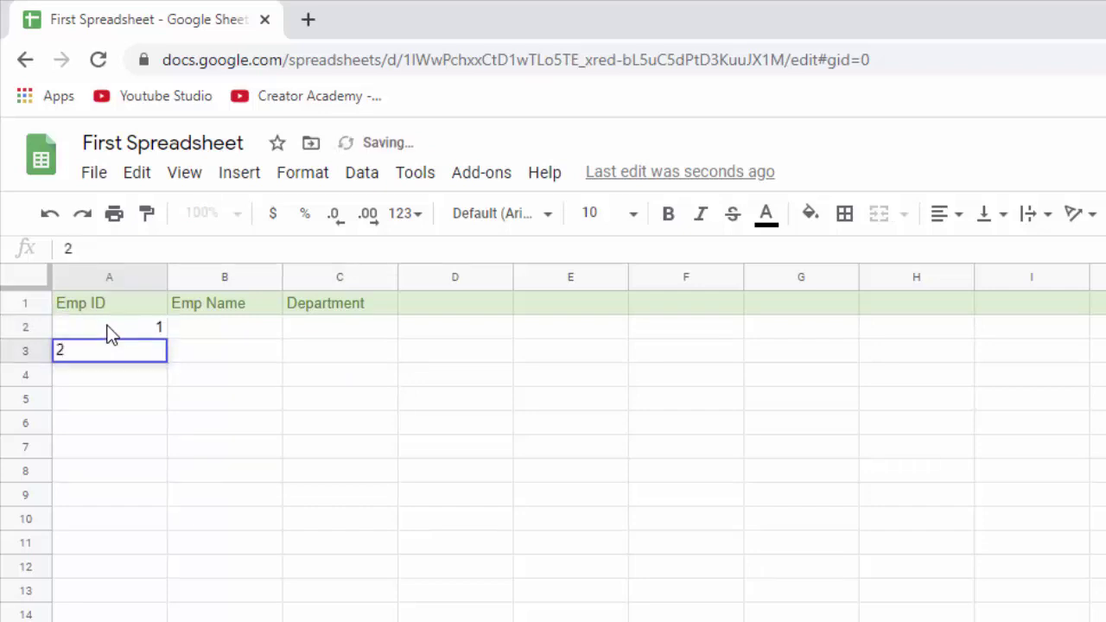
key("Return")
type("3")
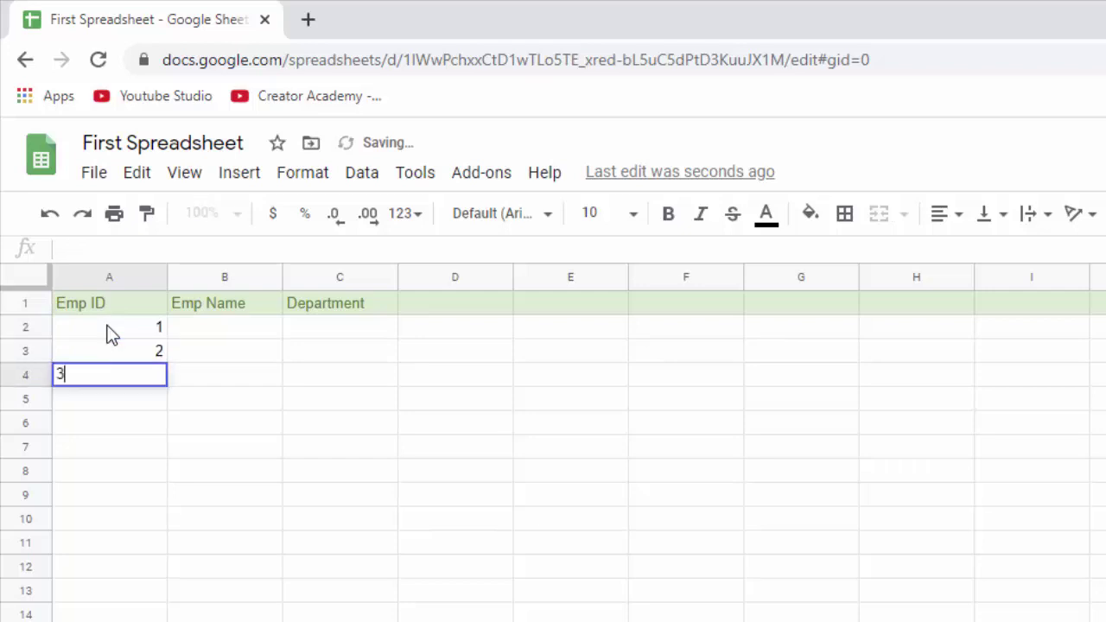
key("Return")
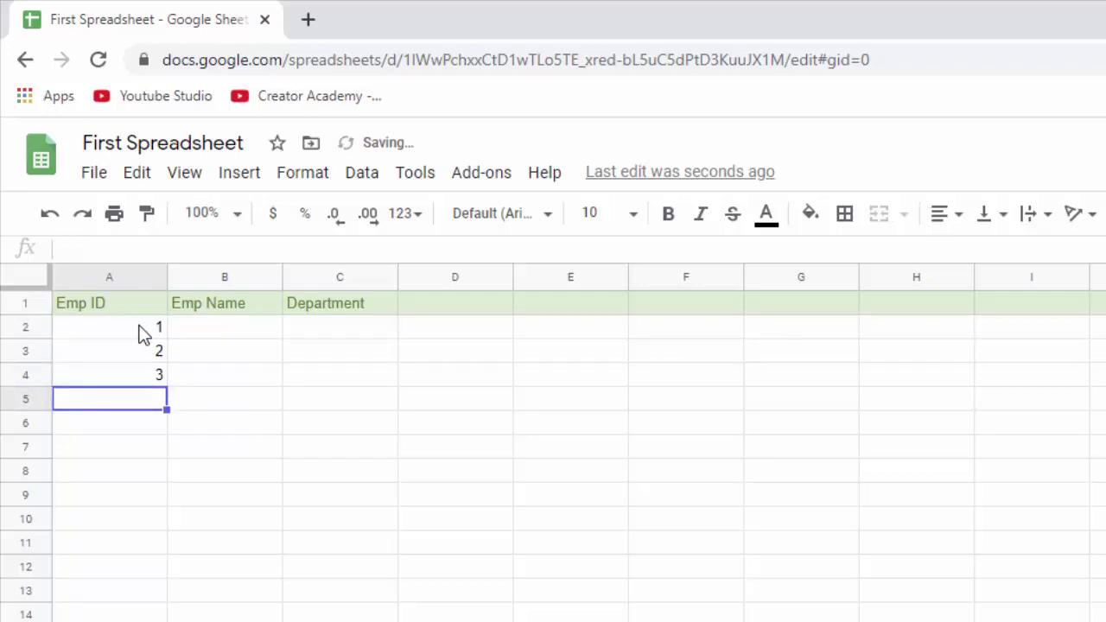
Enter the three employee names in cells B2 to B4
left_click(202, 336)
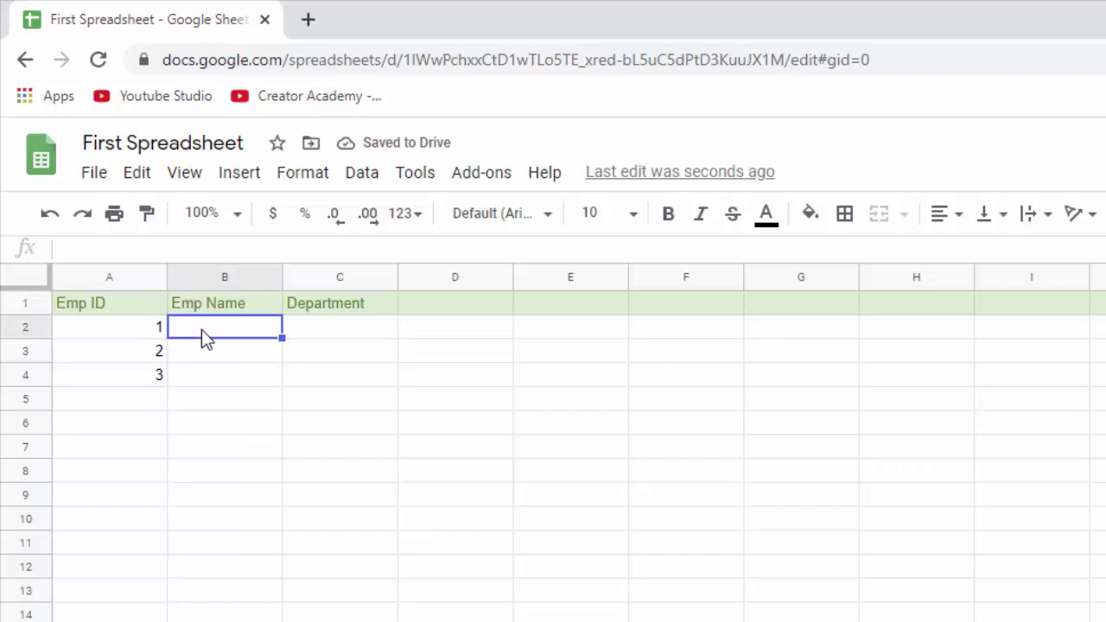
type("George")
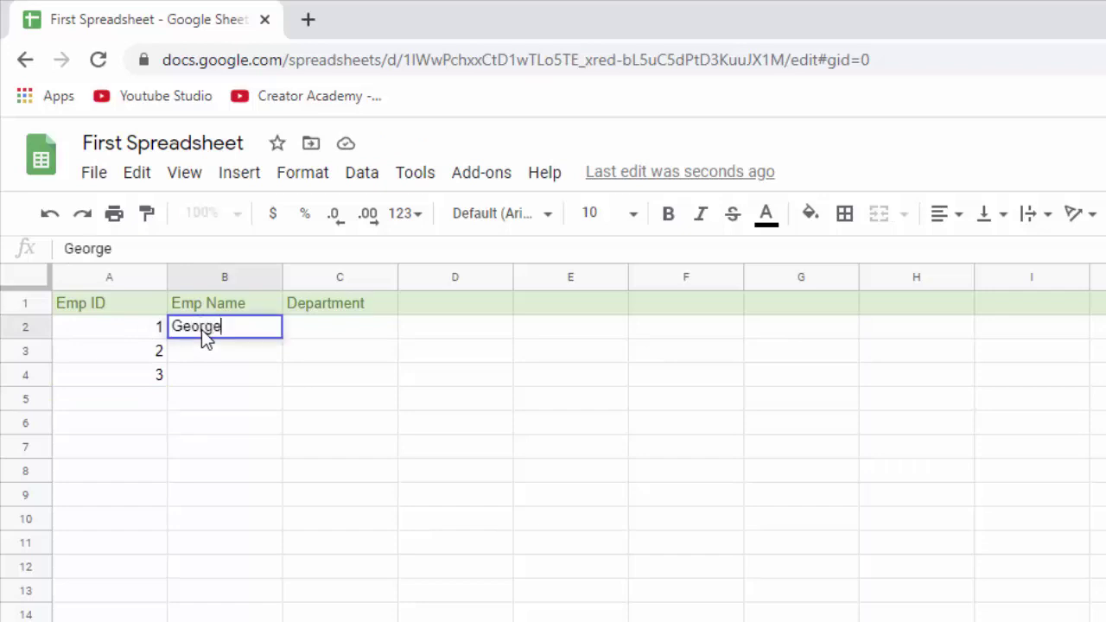
key("Return")
type("Sue")
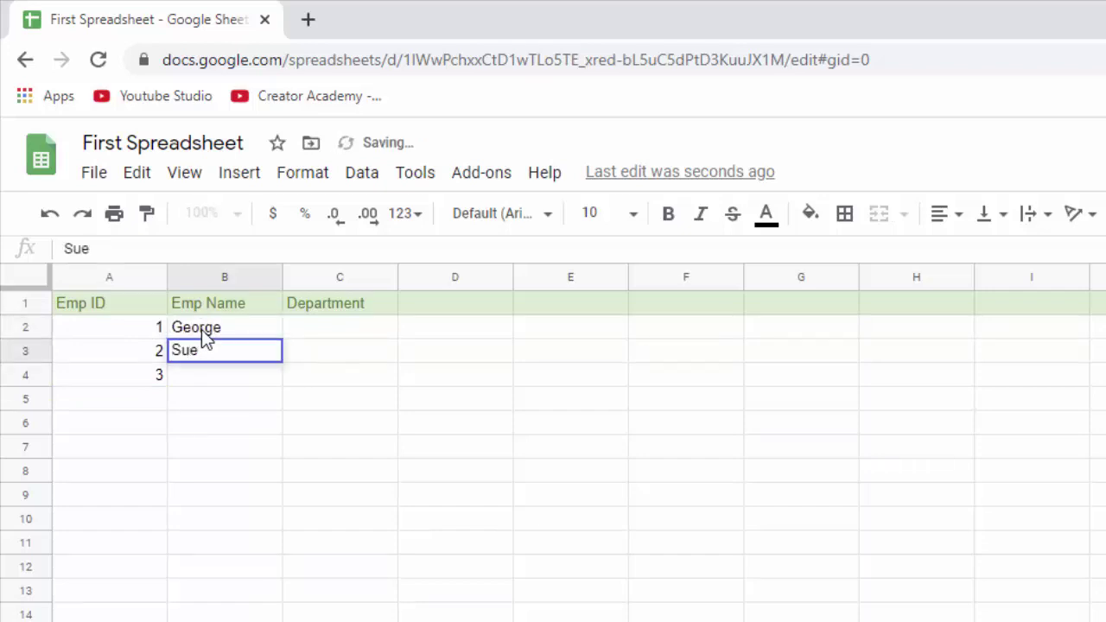
key("Return")
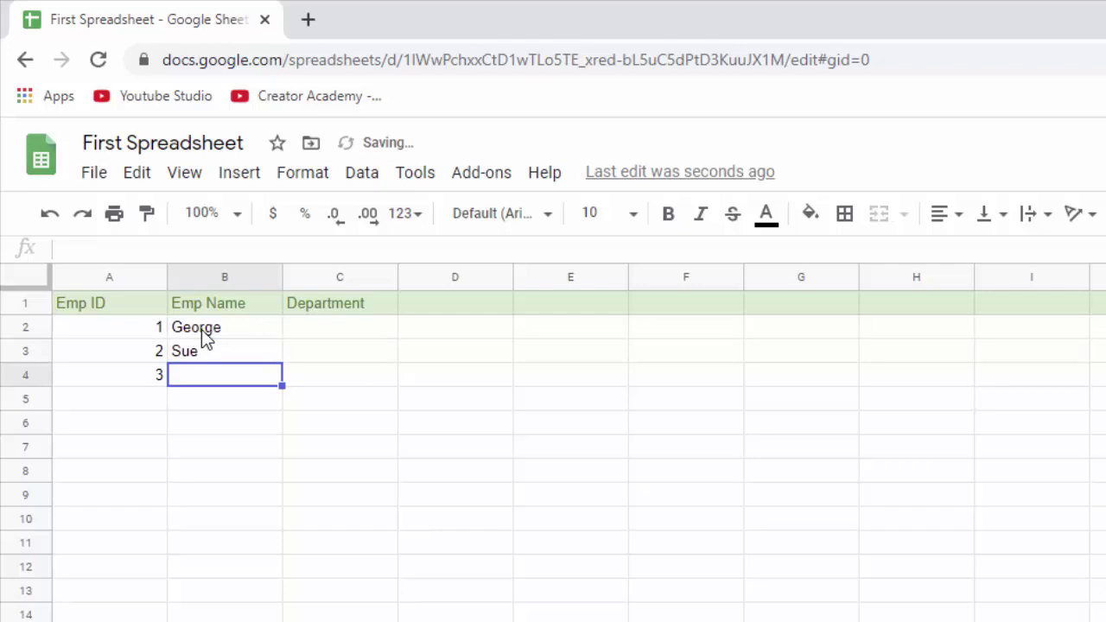
type("Fran")
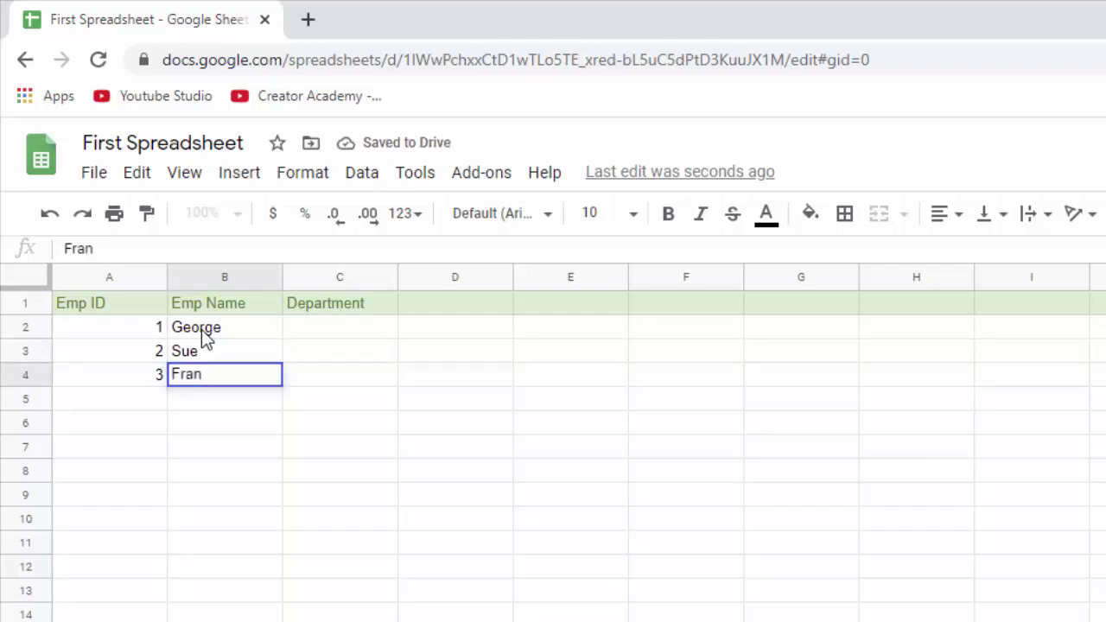
key("Return")
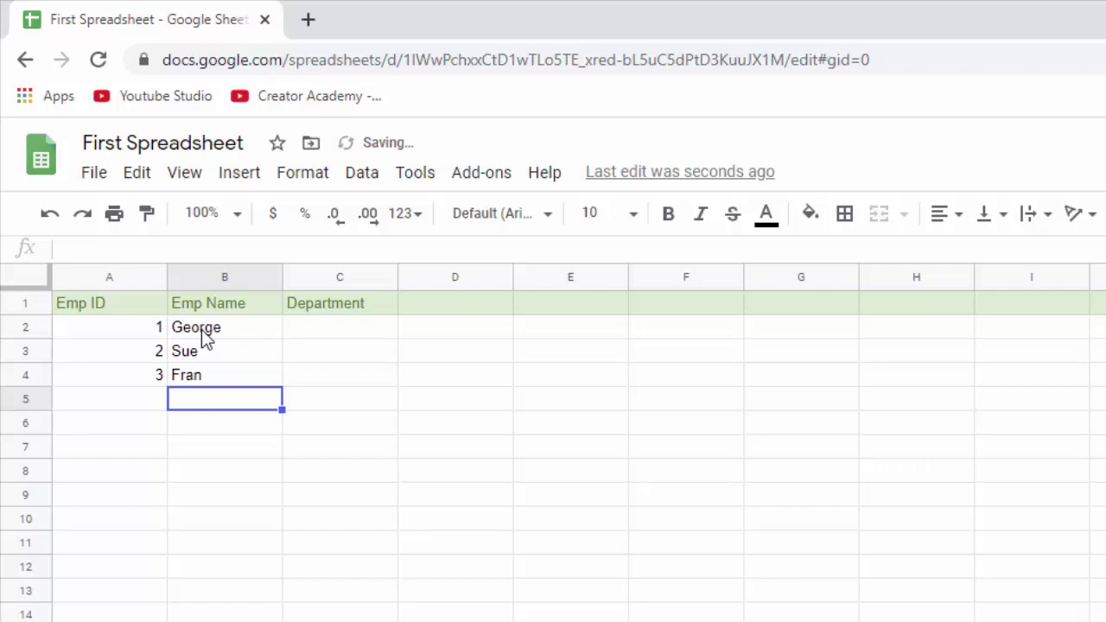
Enter departments Sales, Warehouse and Accounting in cells C2 to C4
key("Right")
key("Up")
key("Up")
key("Up")
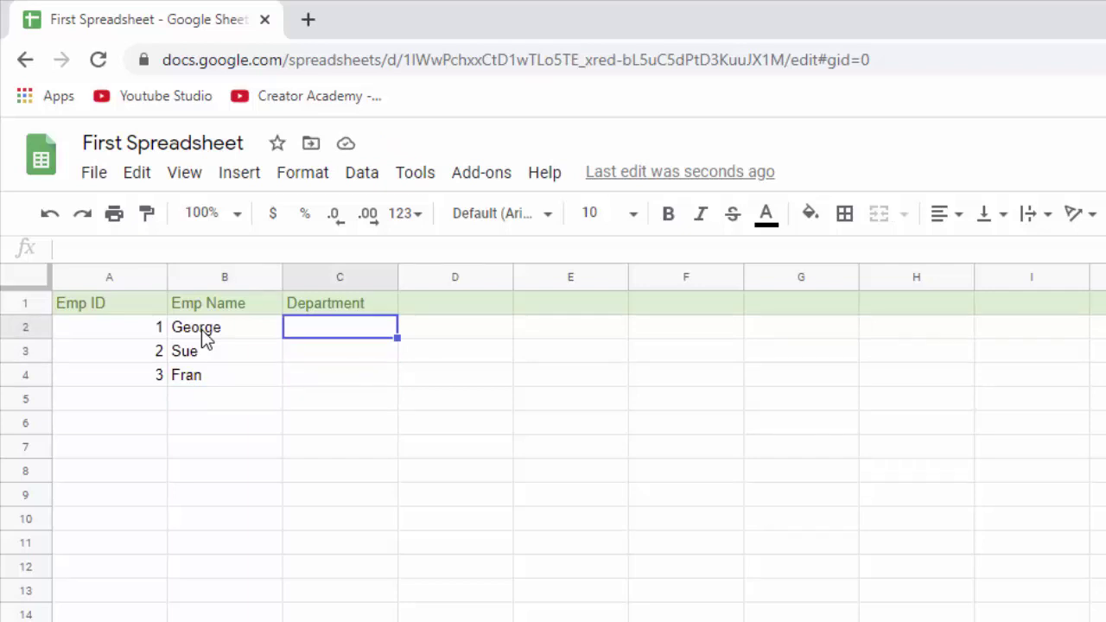
type("Sale")
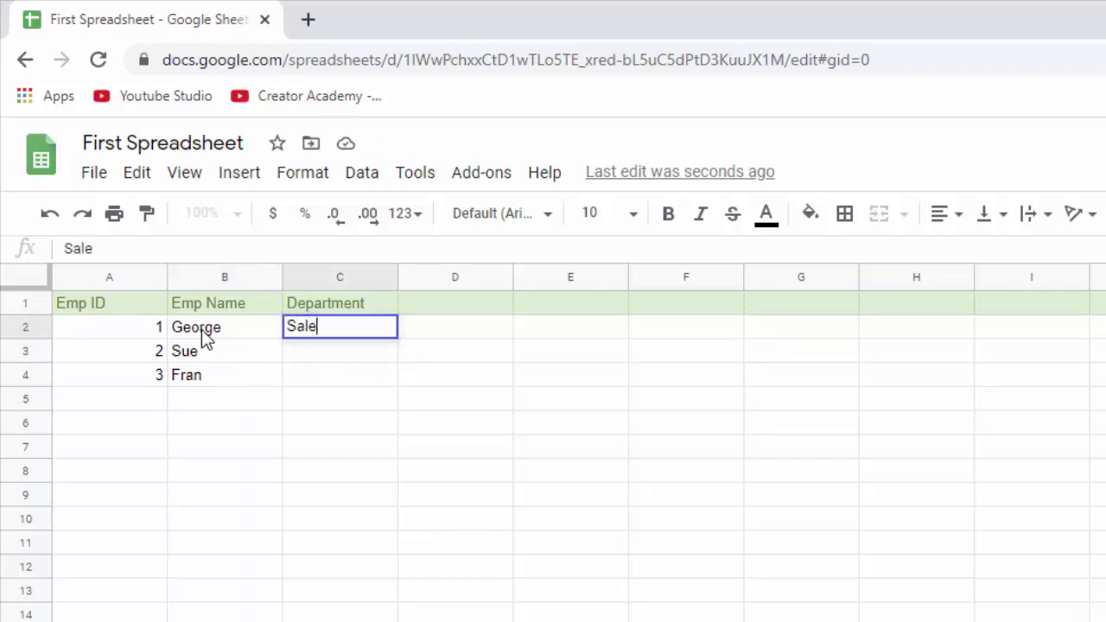
type("s")
key("Return")
type("Wareh")
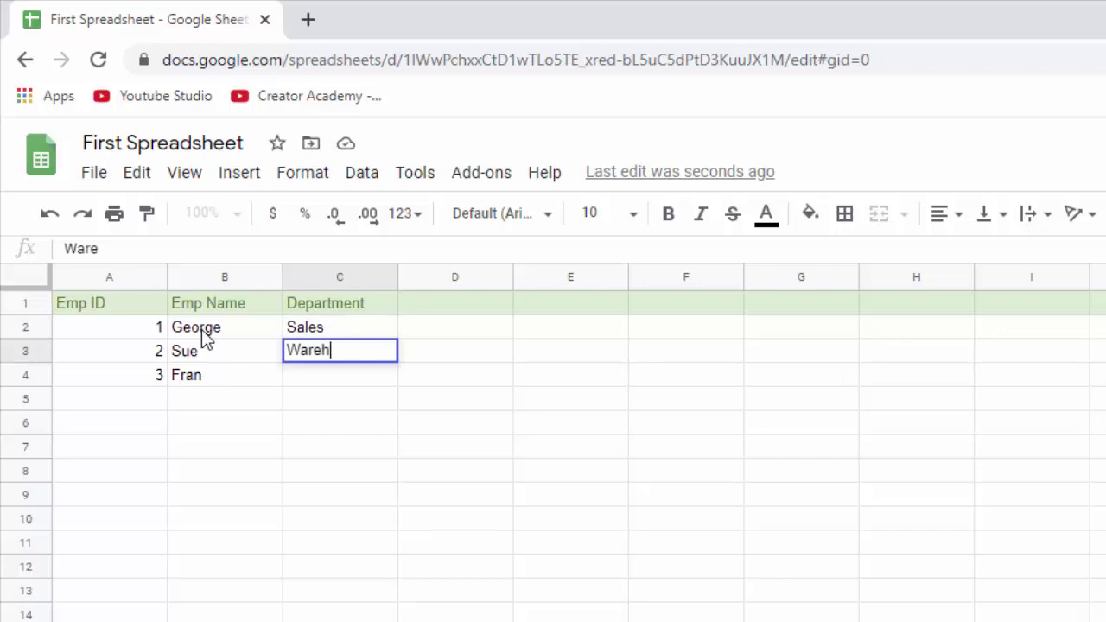
type("ouse")
key("Return")
type("Ac")
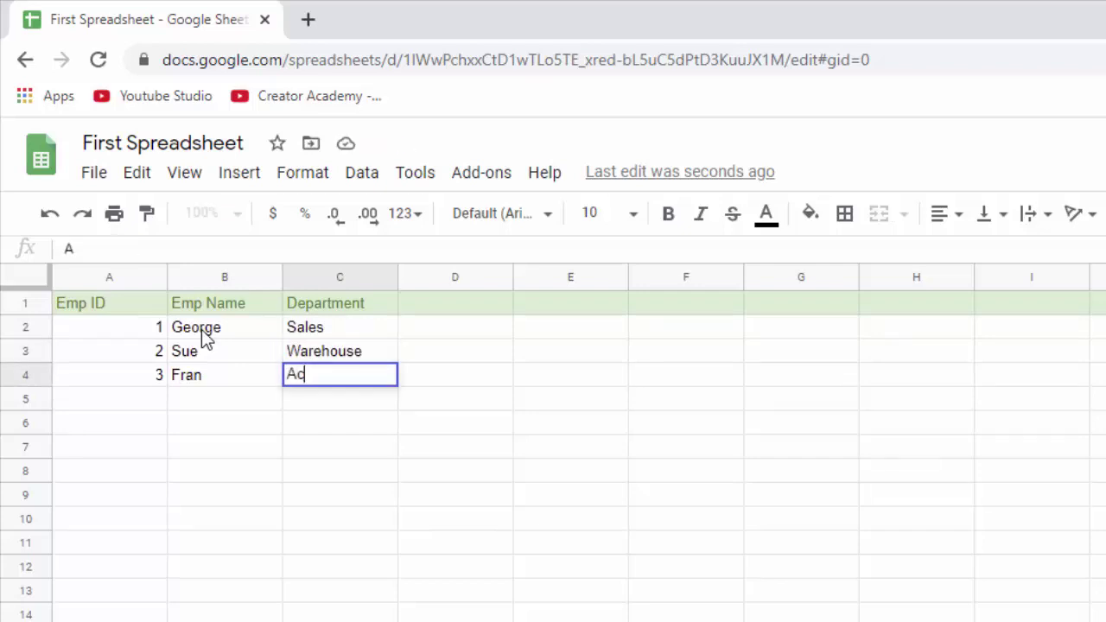
type("counting")
key("Return")
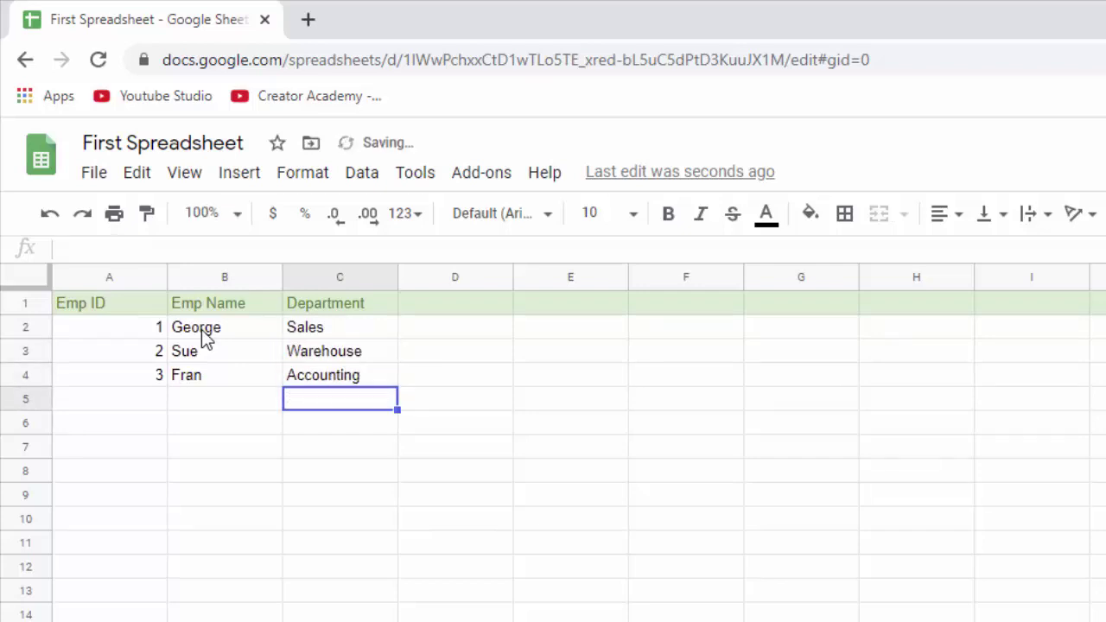
left_click(459, 474)
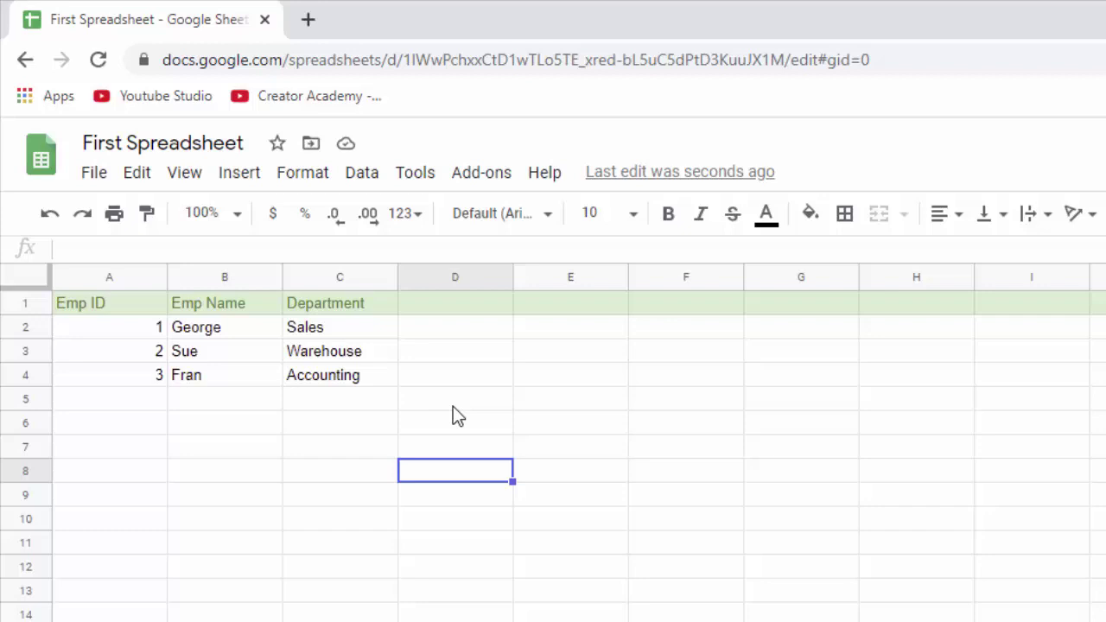
Change the C4 entry from Accounting to Accounts Receivable
left_click(376, 383)
key("BackSpace")
key("BackSpace")
key("BackSpace")
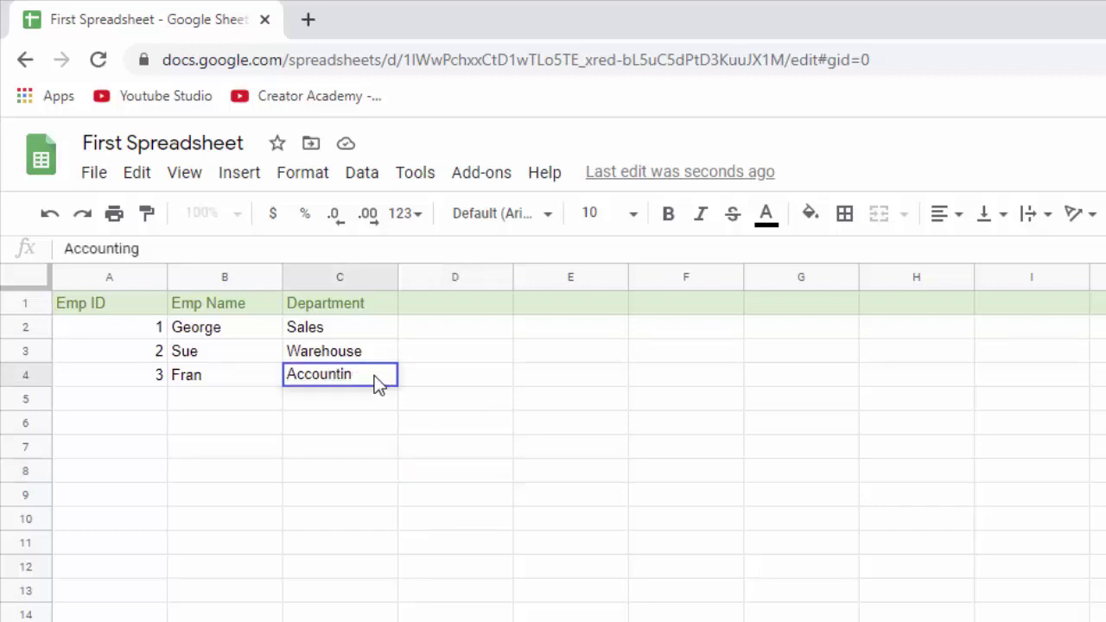
type("s Rece")
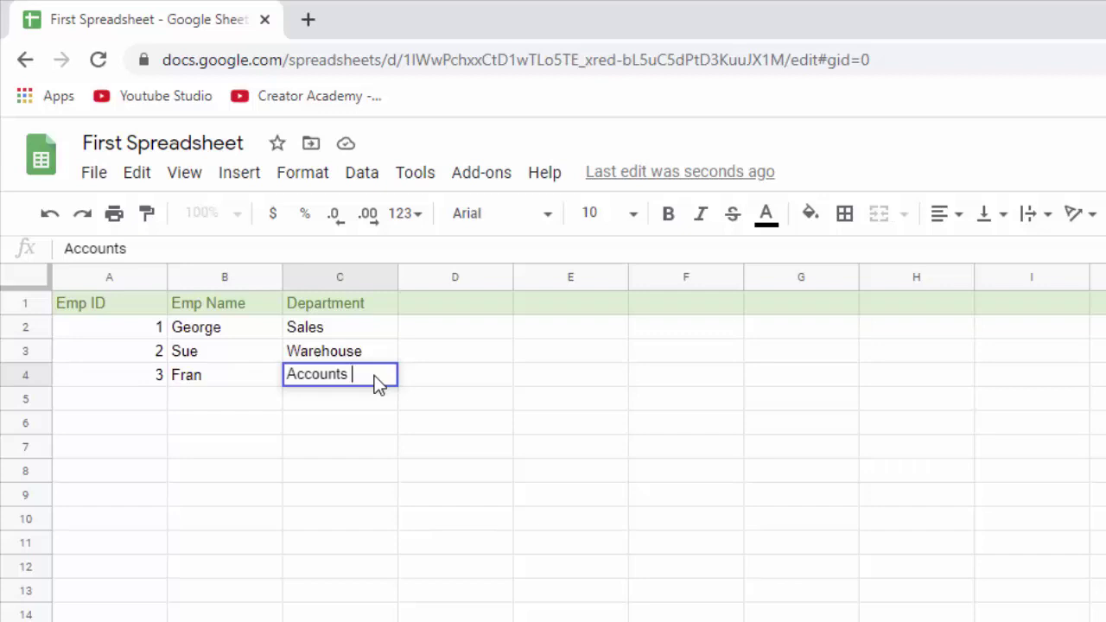
type("ivable")
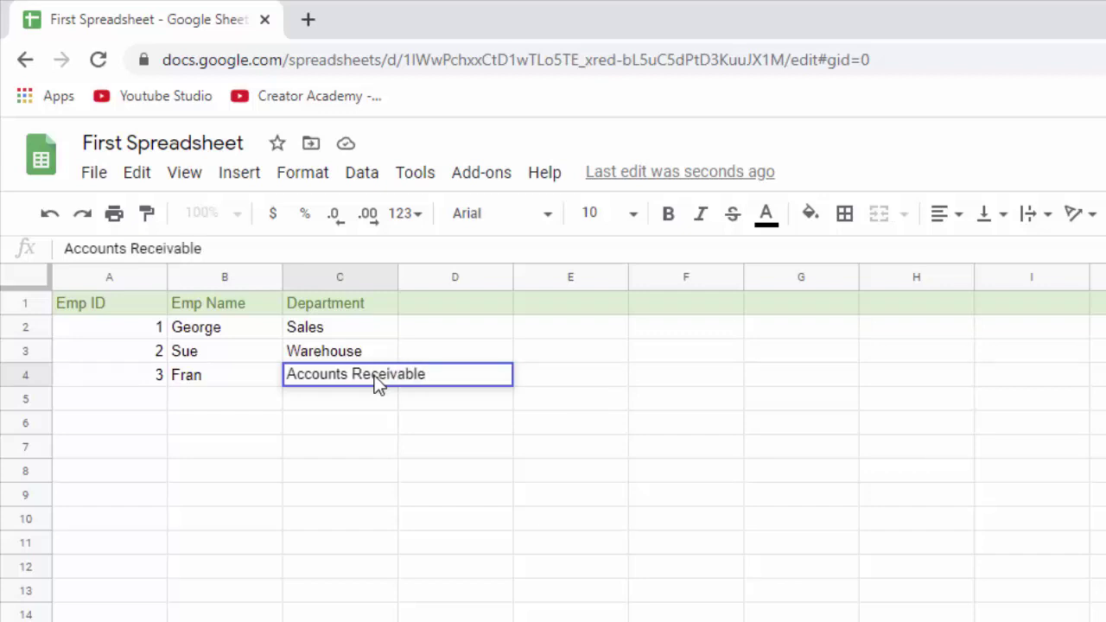
key("Return")
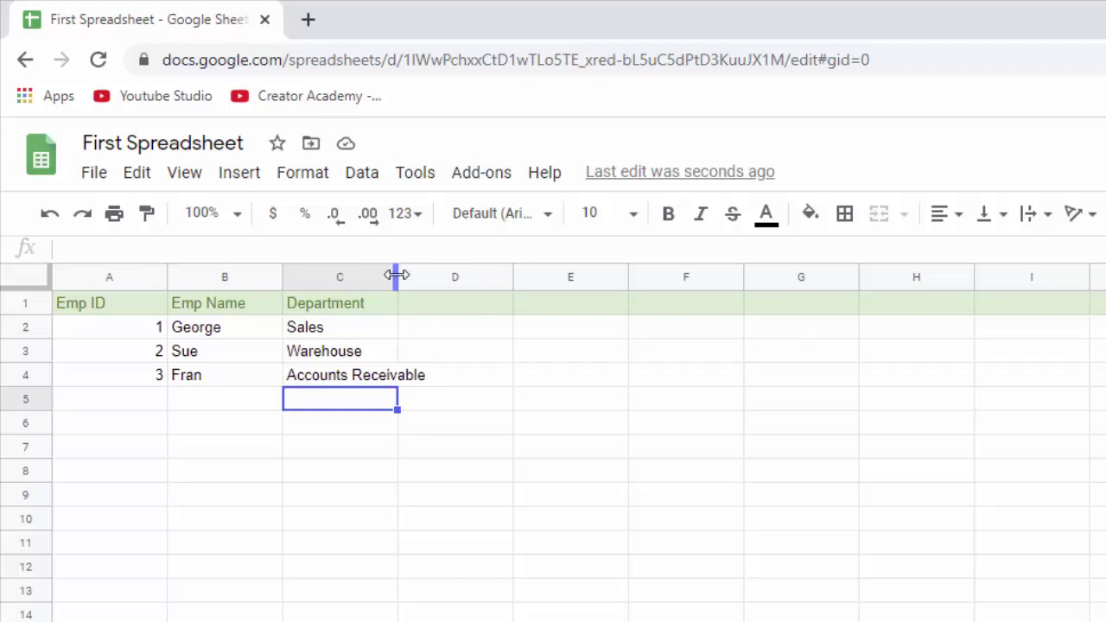
Widen column C for Accounts Receivable and resize columns A and B to their contents
double_click(396, 274)
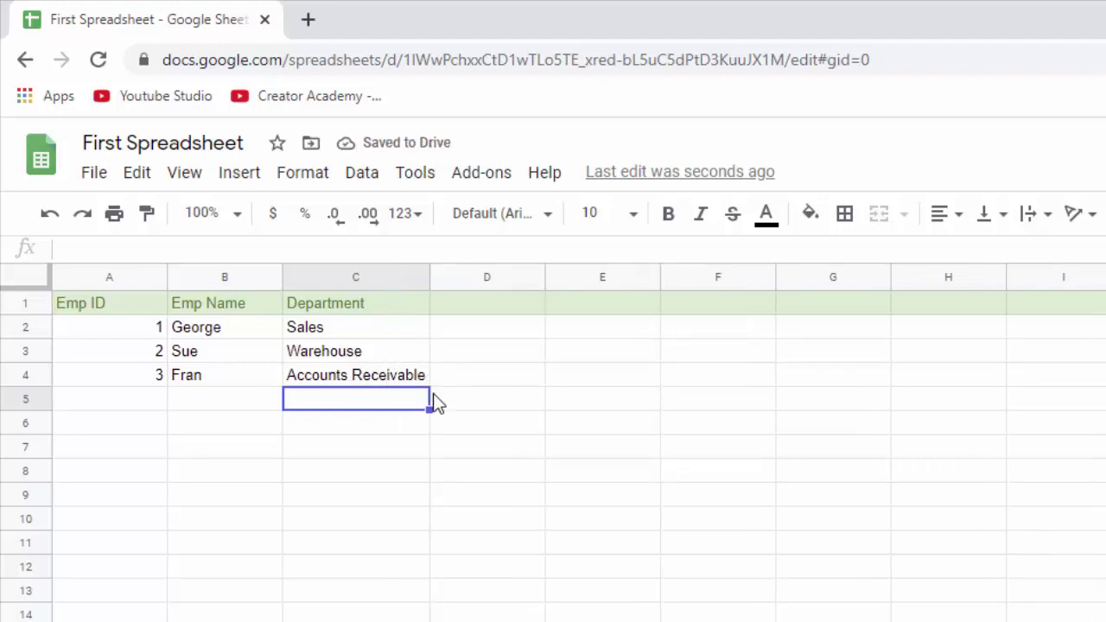
left_click_drag(429, 276, 459, 276)
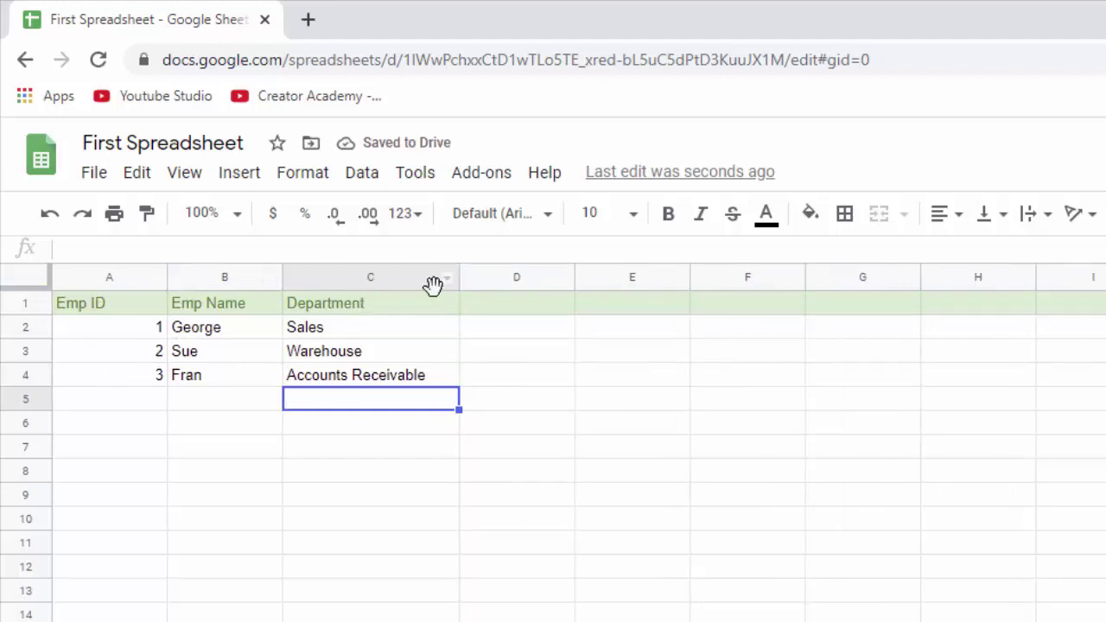
double_click(165, 277)
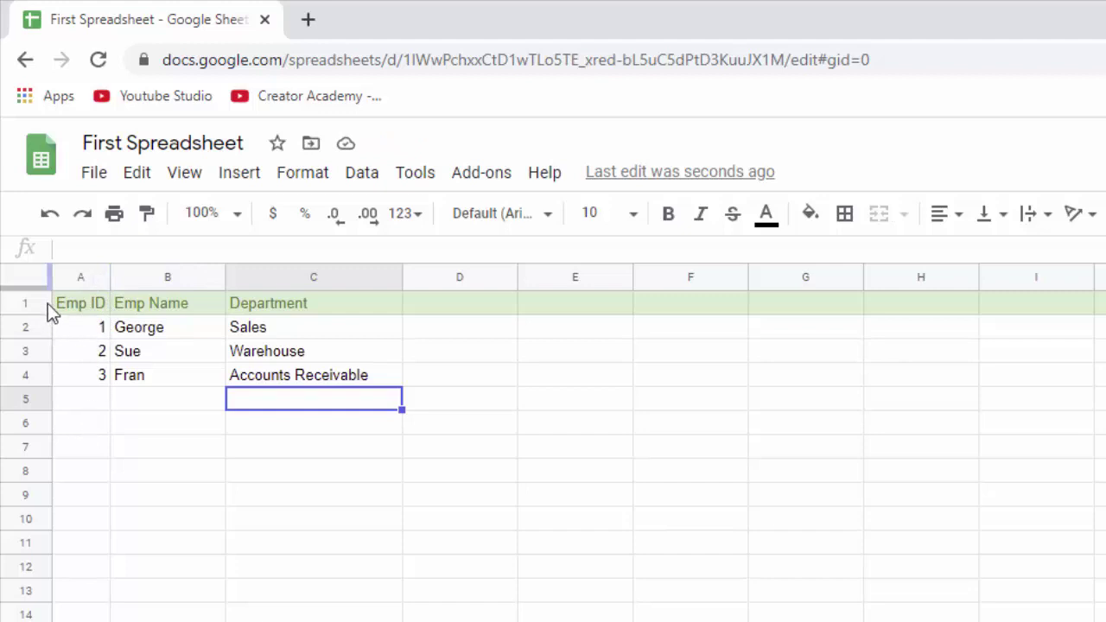
left_click_drag(110, 277, 126, 281)
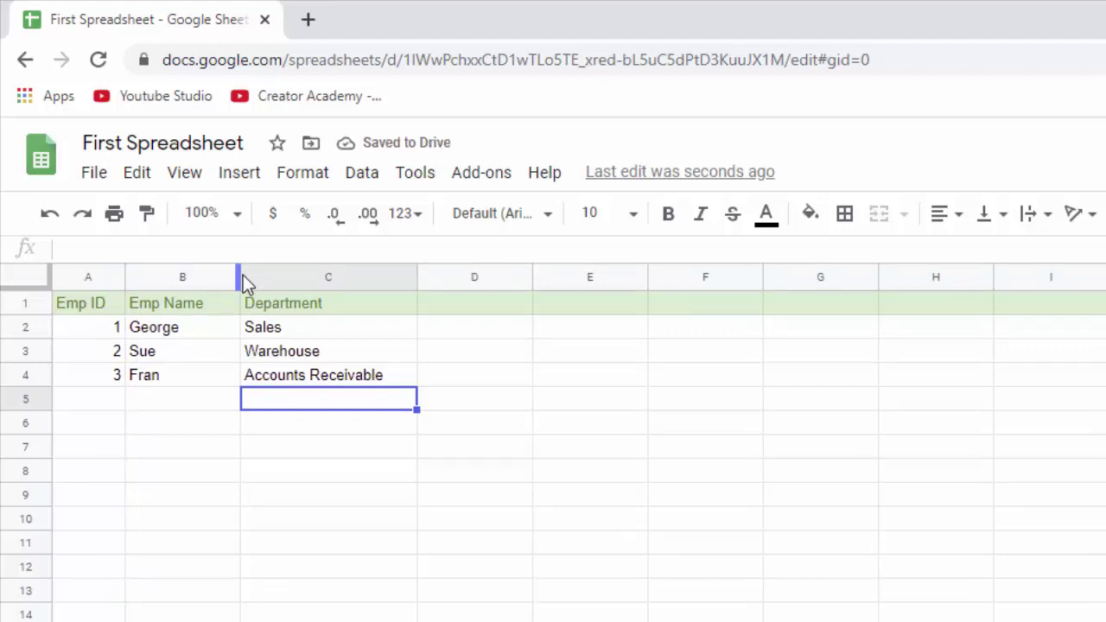
left_click_drag(239, 276, 227, 276)
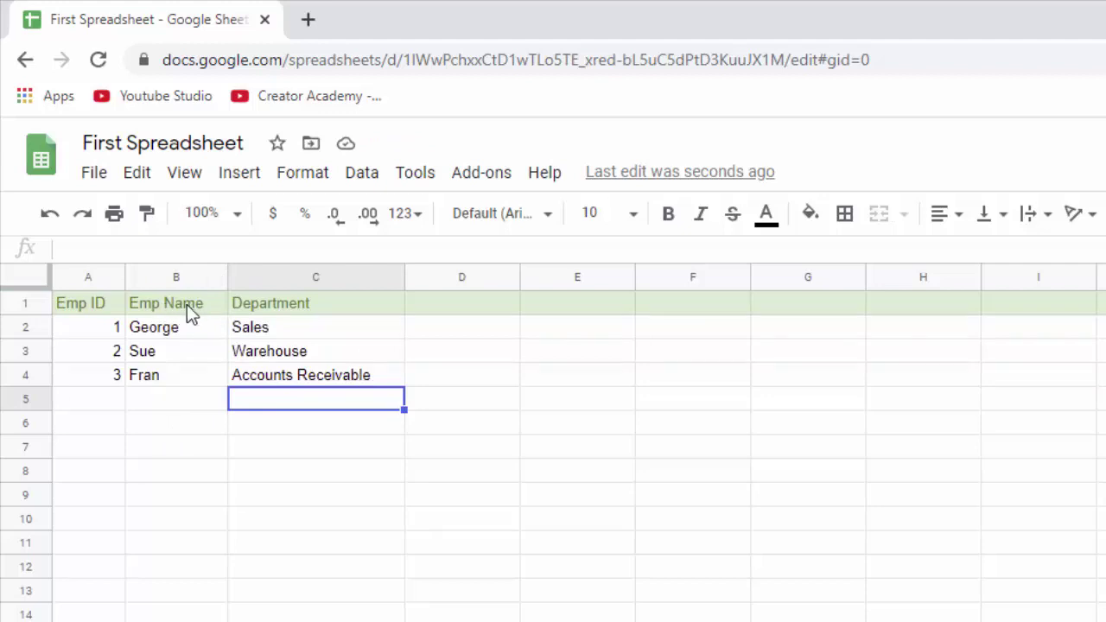
Insert an empty column to the left of the Department column
left_click(269, 278)
right_click(267, 275)
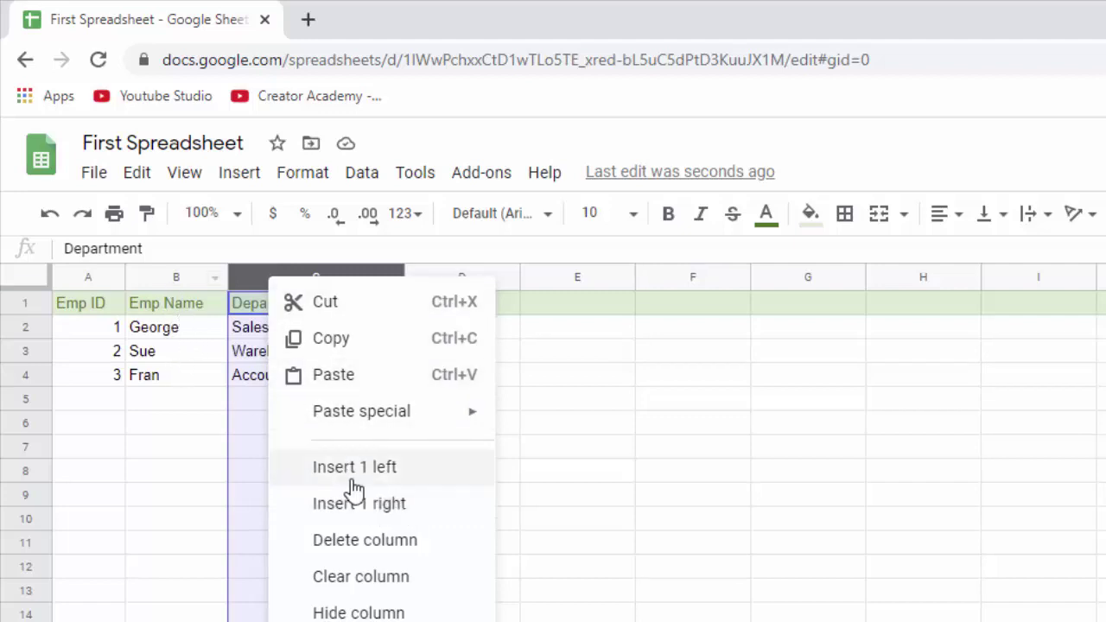
left_click(359, 467)
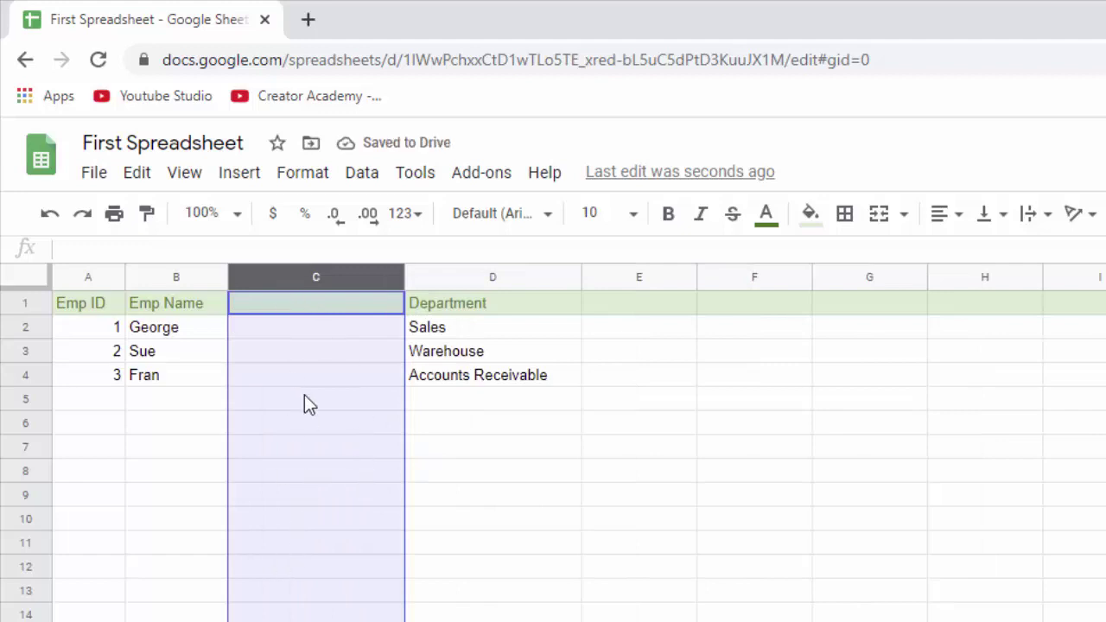
left_click(294, 417)
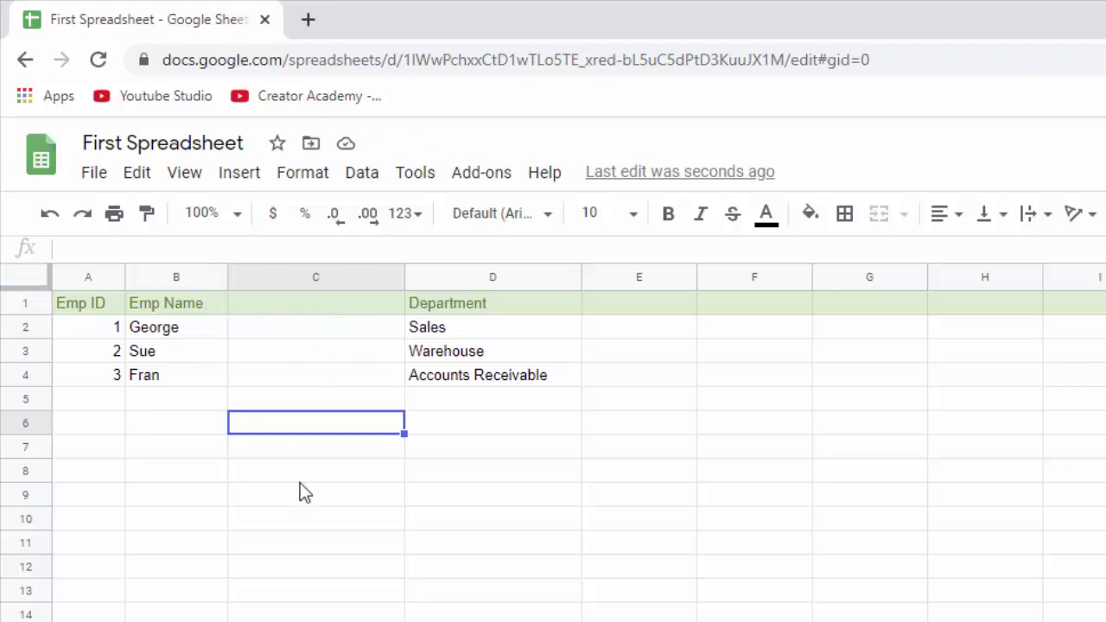
Type the header Emp Last Name in cell C1
left_click(289, 306)
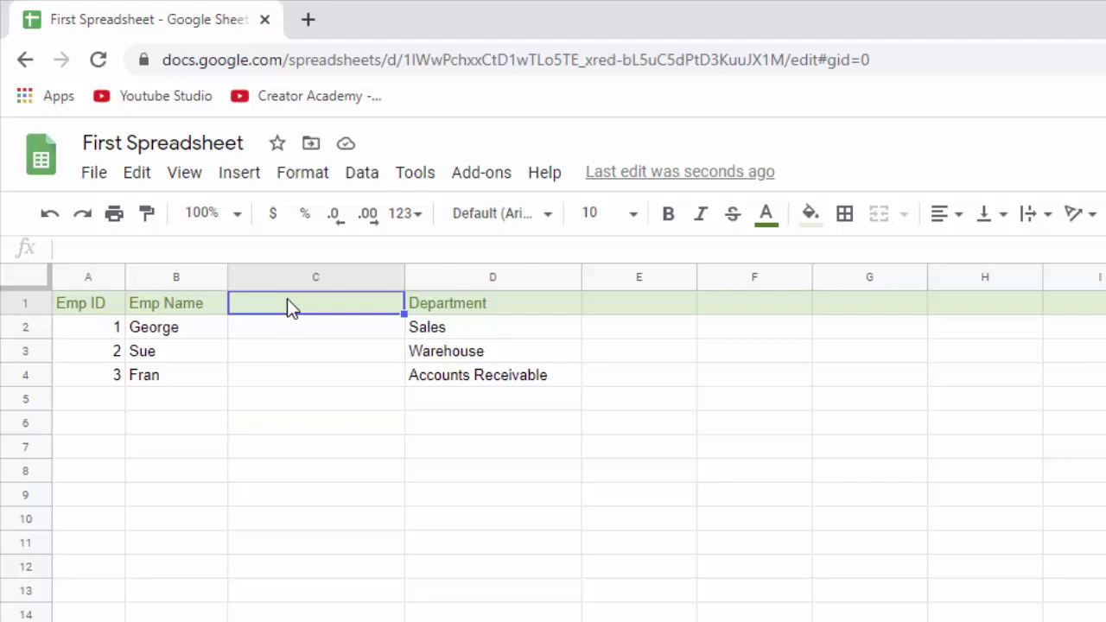
type("Emp ")
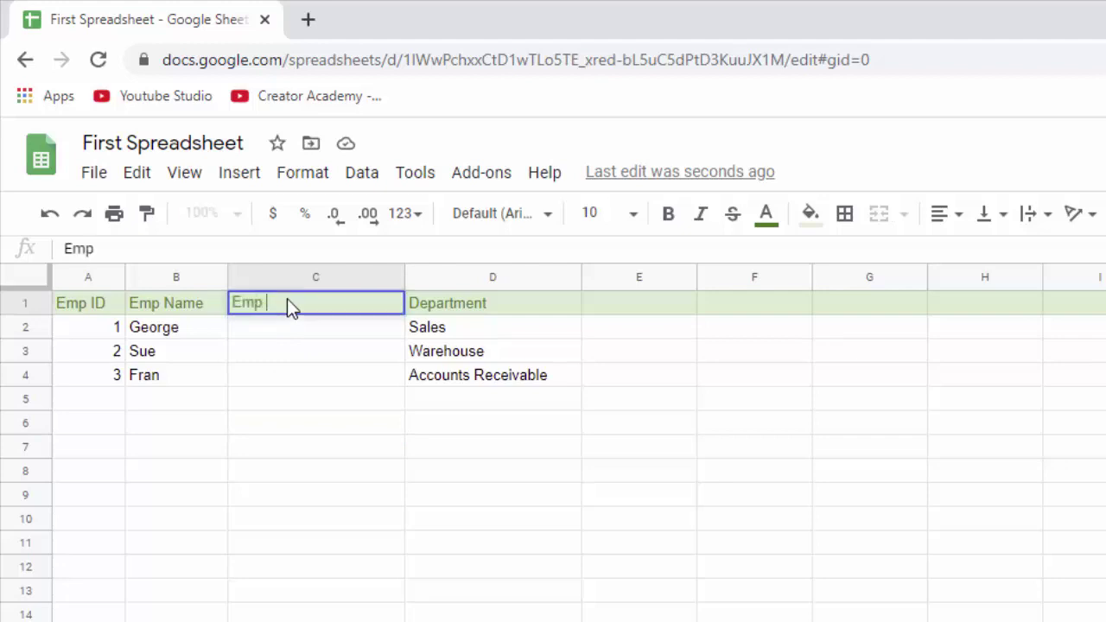
type("Last Name")
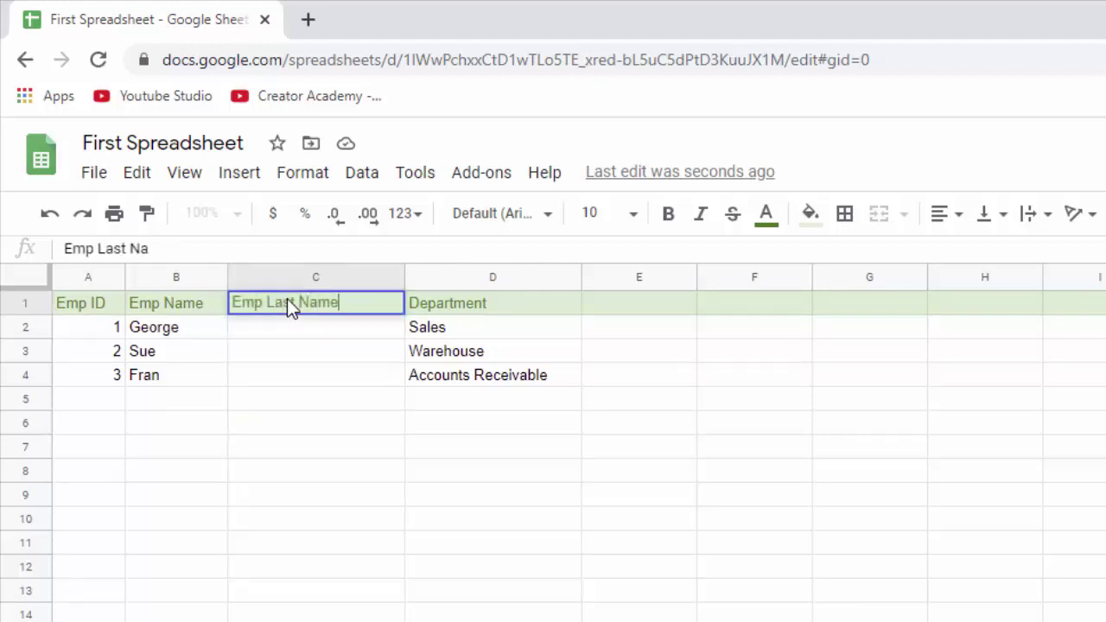
key("Return")
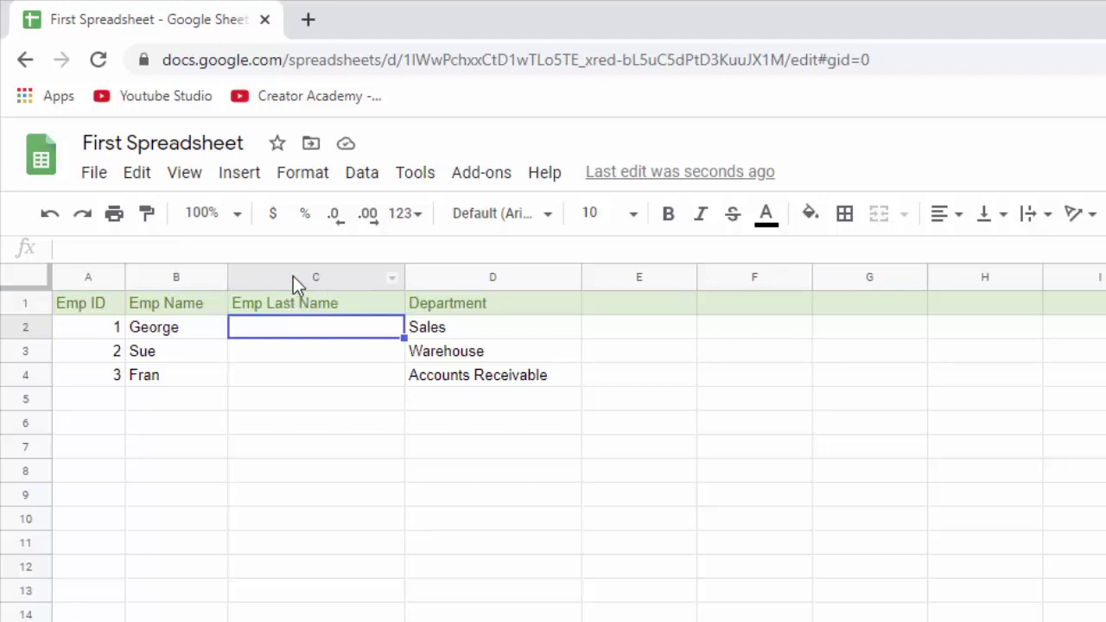
Remove column C, the Emp Last Name column, via its right-click menu
left_click(293, 275)
right_click(292, 274)
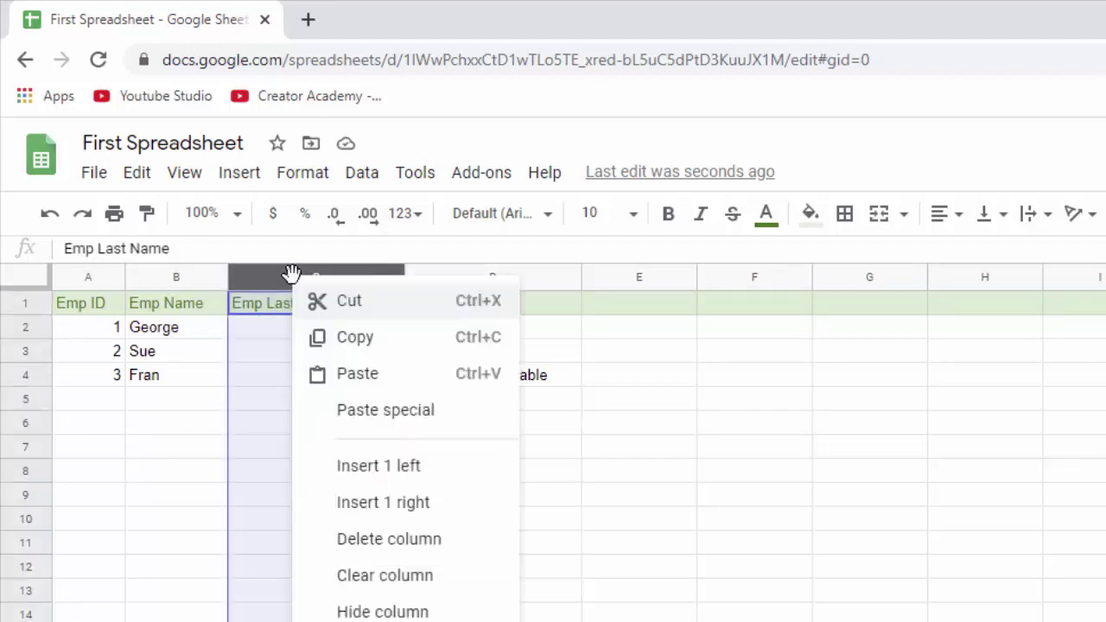
left_click(380, 539)
left_click(315, 423)
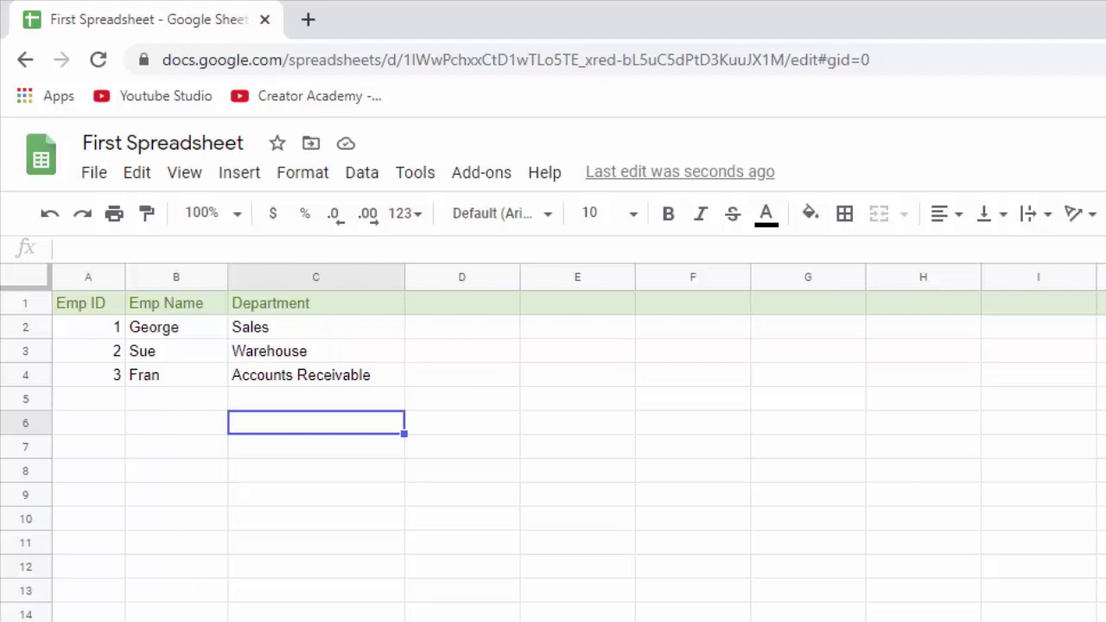
Copy George's row 2, then cancel the pending copy
left_click(26, 327)
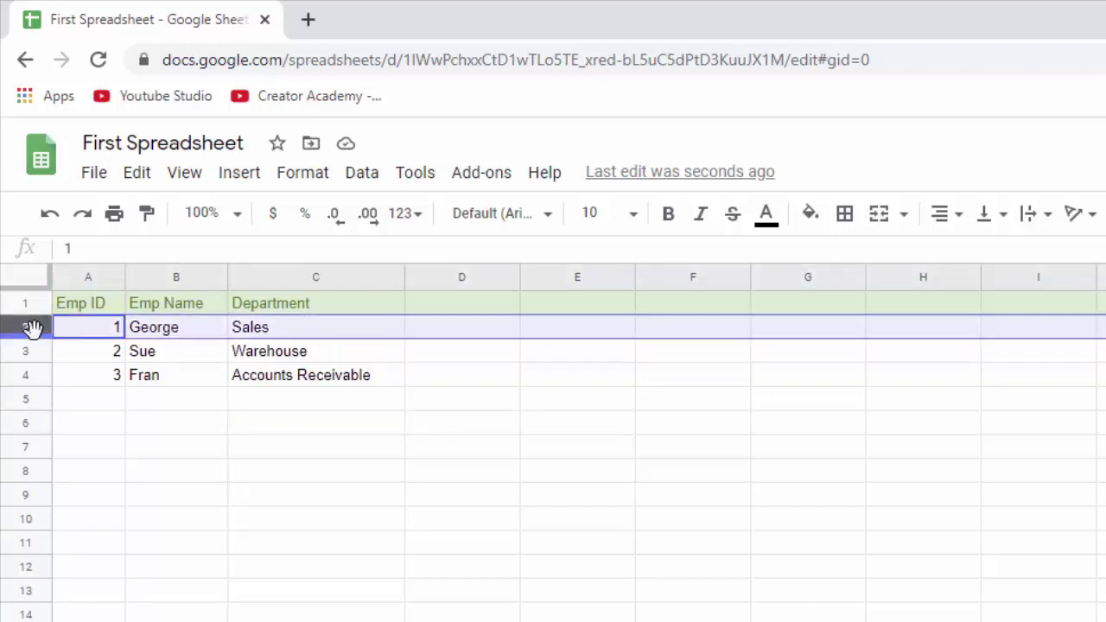
right_click(31, 327)
left_click(82, 390)
key("Escape")
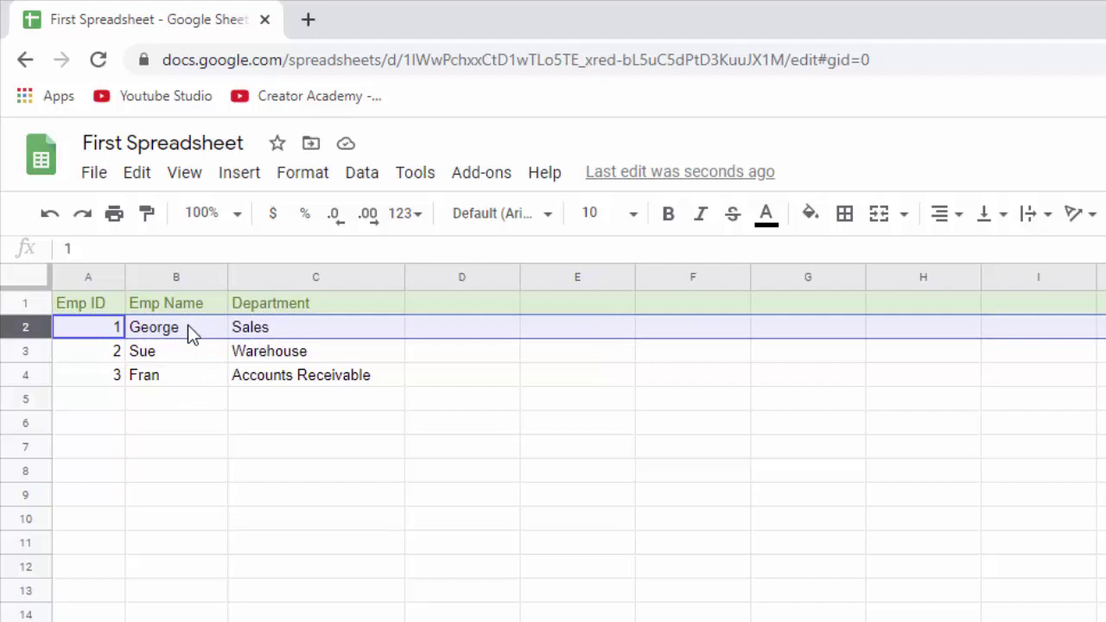
Sort the sheet A → Z by the Emp Name column, giving Fran, George, Sue
left_click(173, 277)
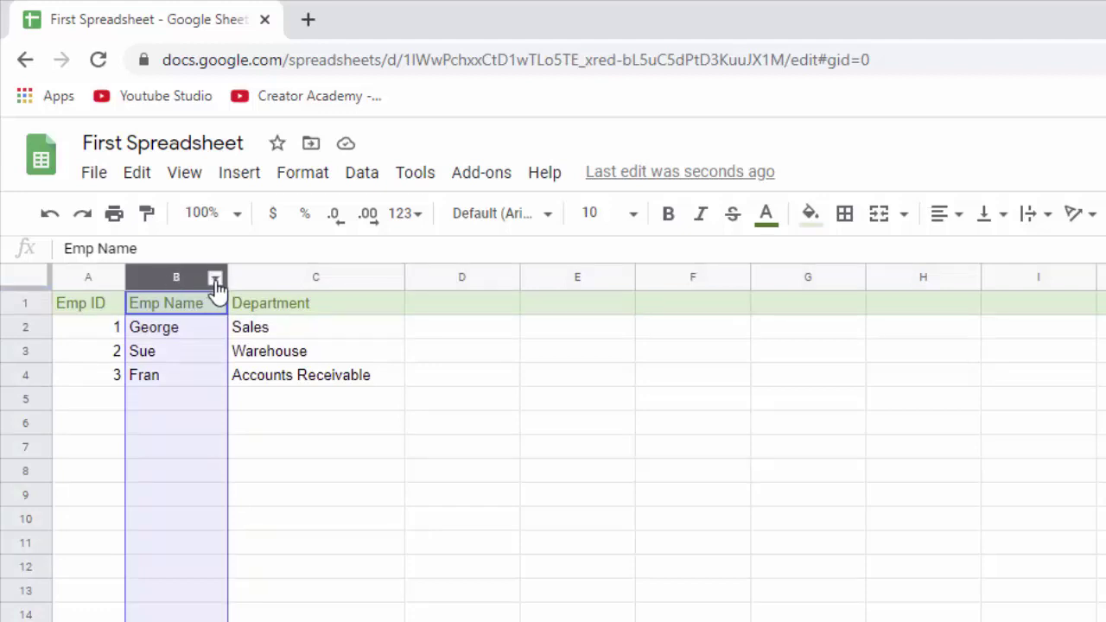
left_click(215, 279)
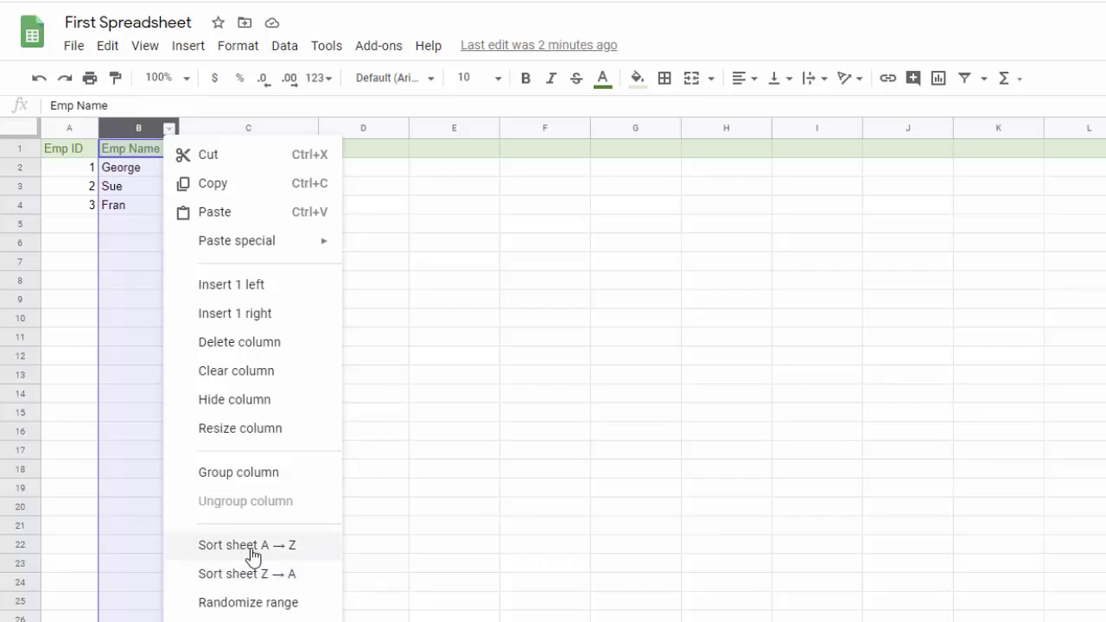
left_click(247, 545)
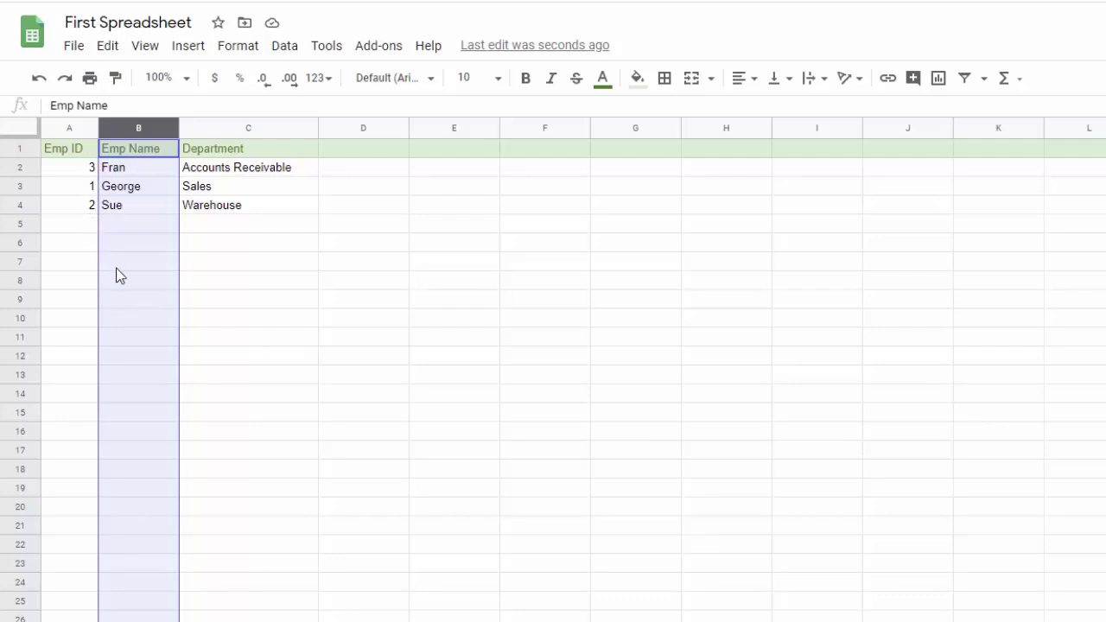
left_click(141, 228)
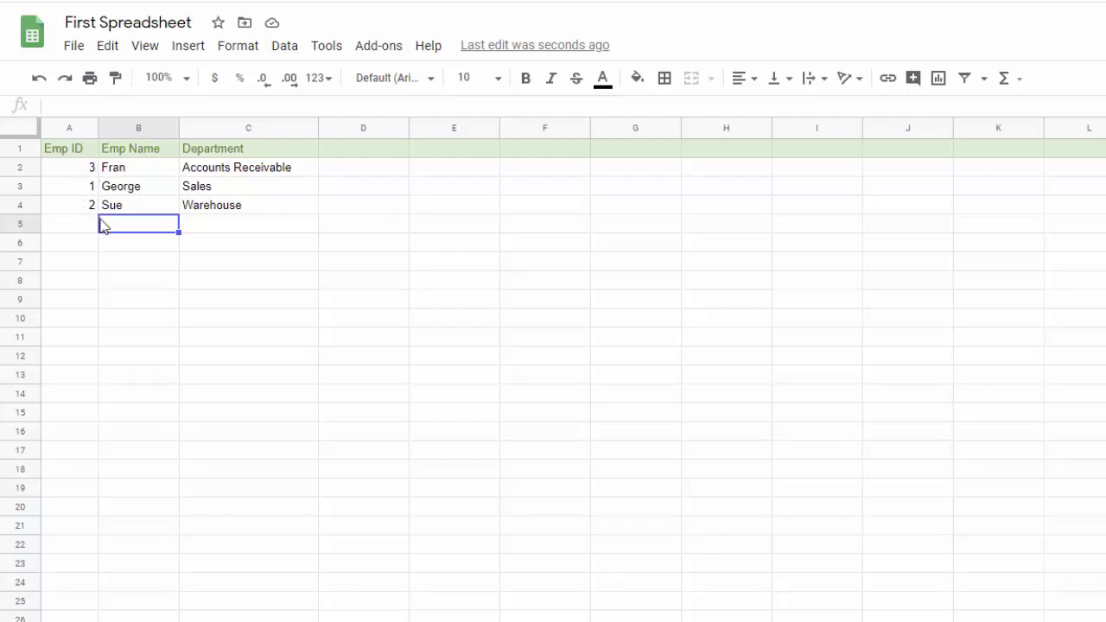
Sort the whole sheet A → Z by Emp ID, pushing the header row down to row 4
left_click(89, 129)
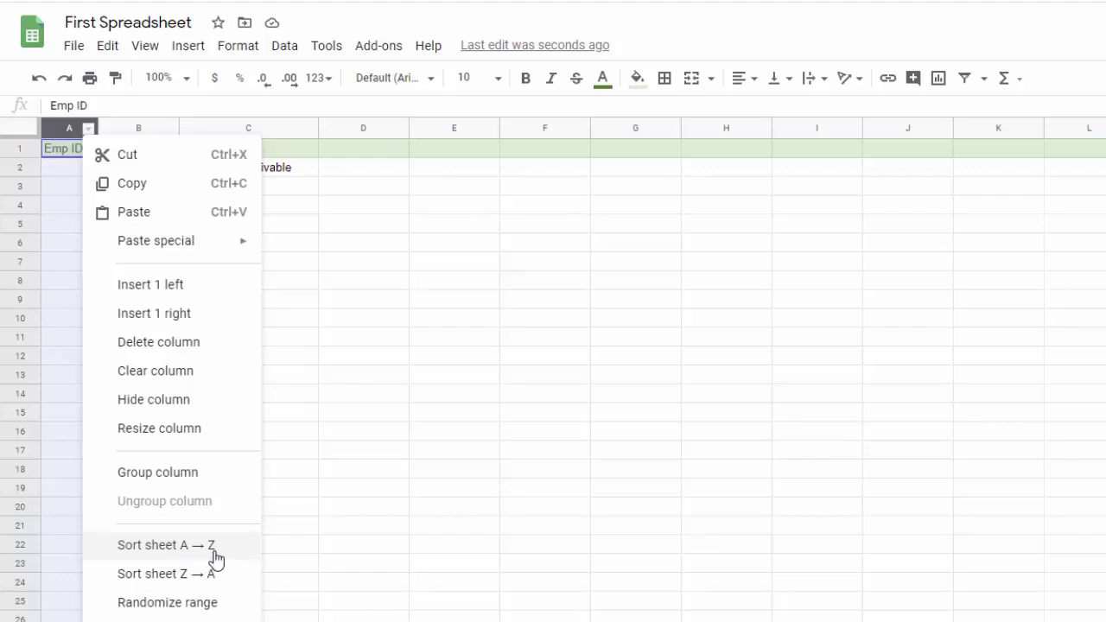
left_click(167, 547)
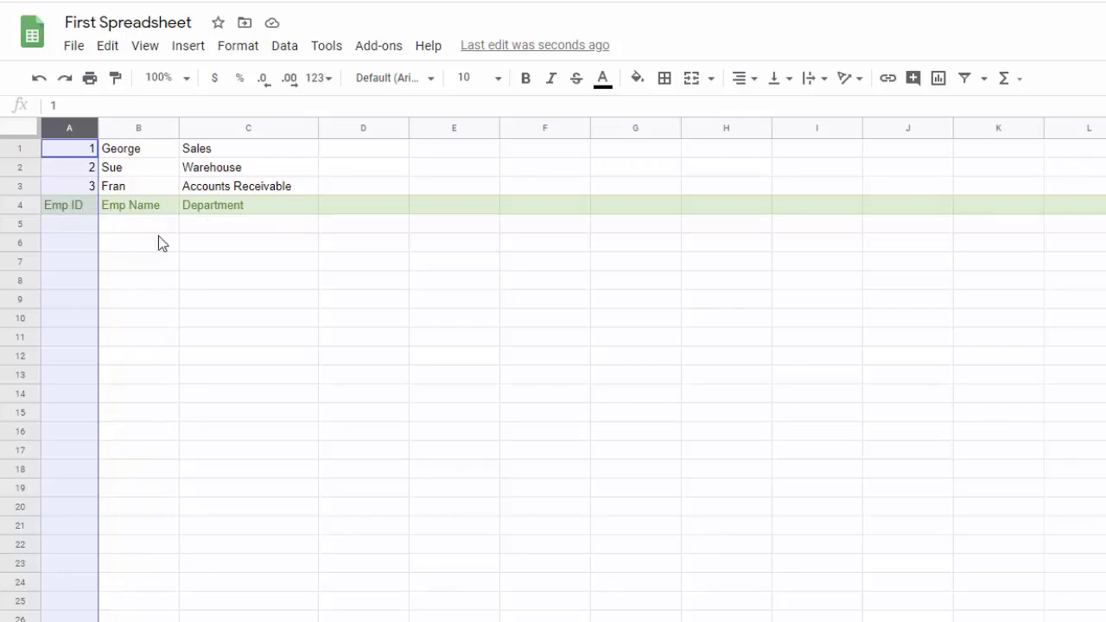
Undo the Emp ID sort so the header returns to row 1
key("ctrl+z")
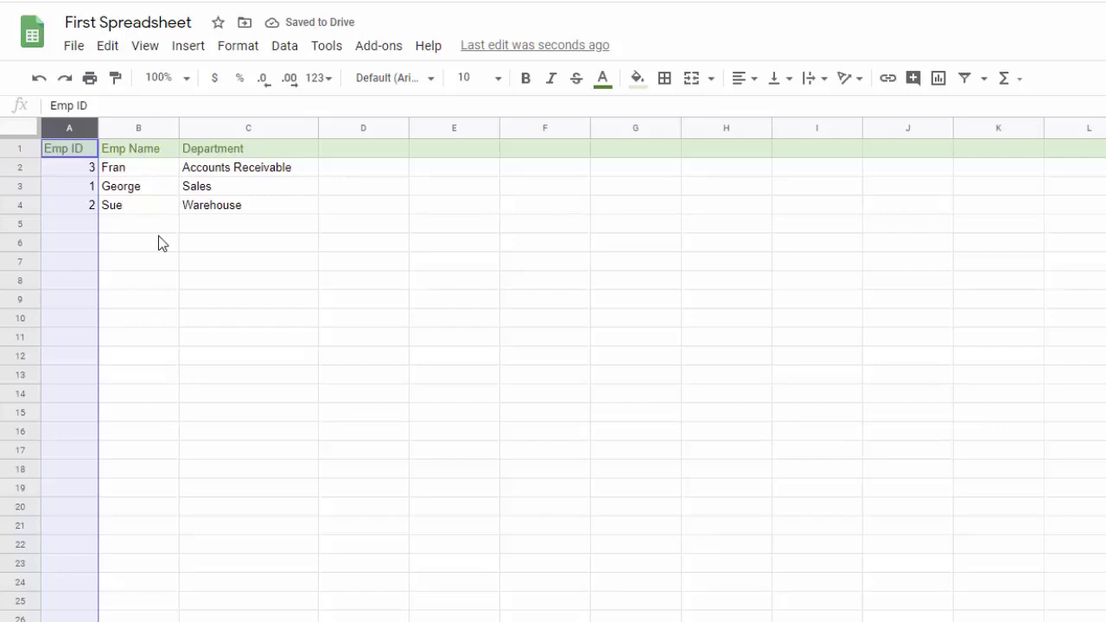
left_click(106, 47)
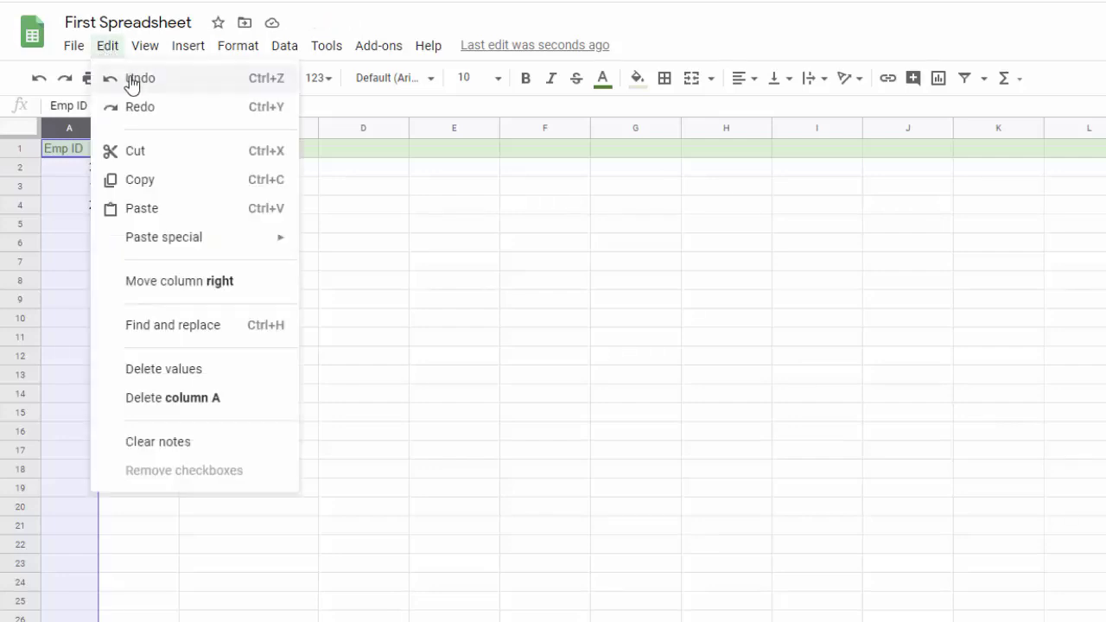
left_click(316, 190)
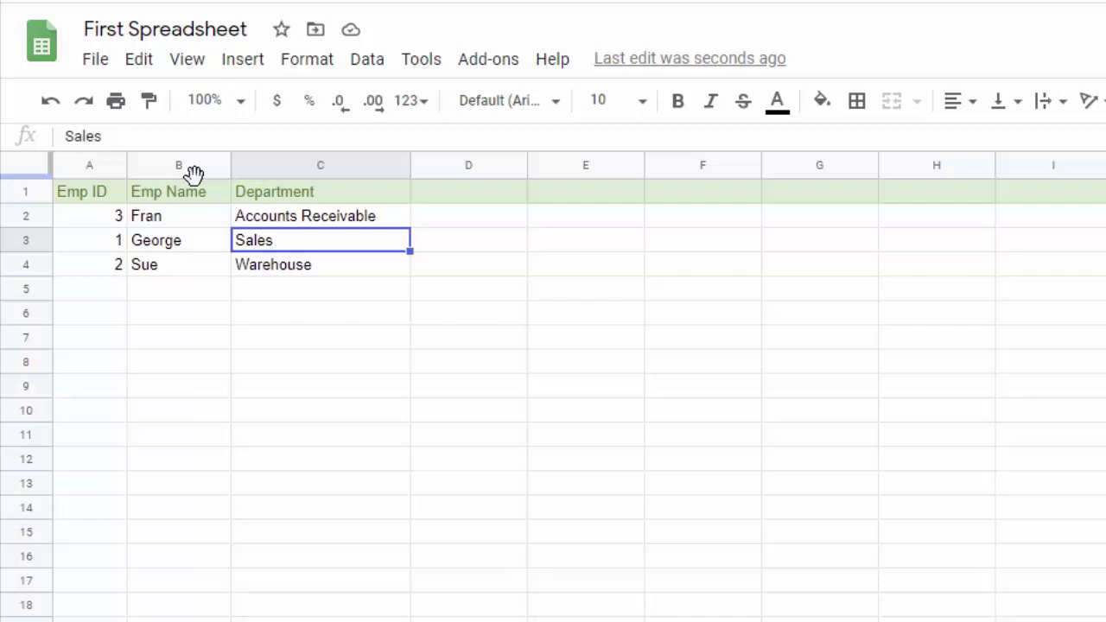
Freeze header row 1 and scroll to confirm it stays fixed
left_click_drag(192, 174, 192, 175)
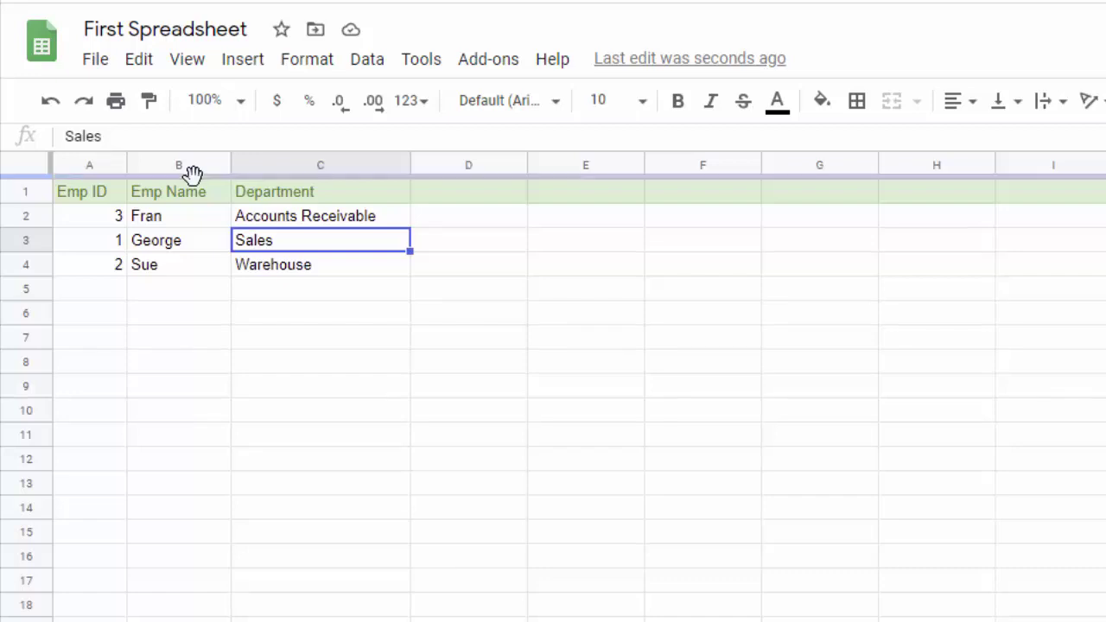
left_click_drag(192, 174, 193, 207)
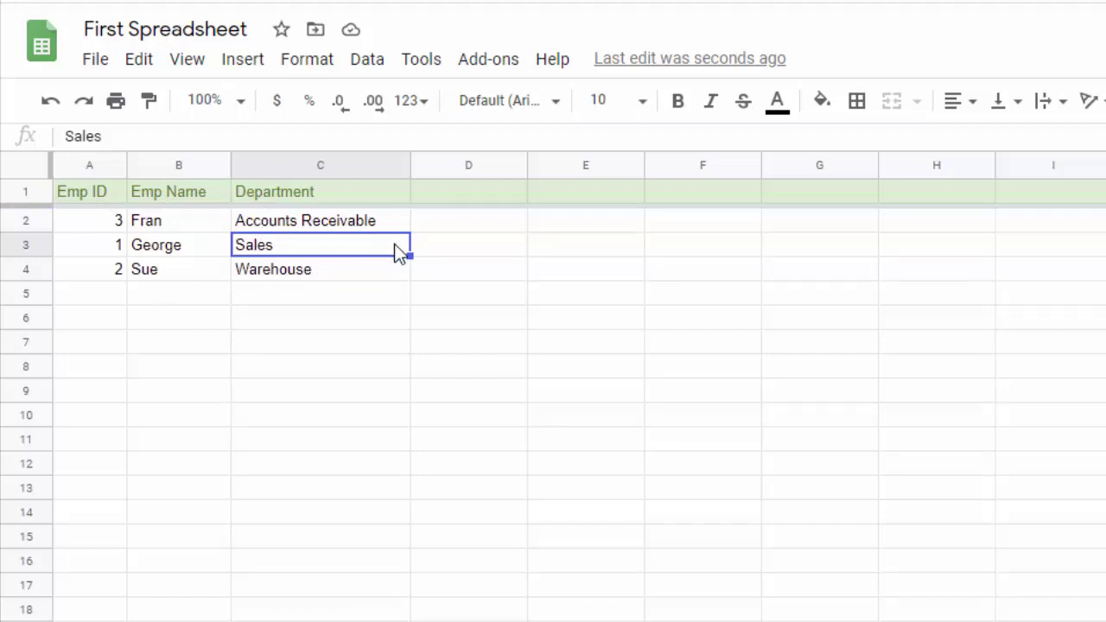
scroll(395, 252, "down", 1)
scroll(393, 245, "down", 1)
scroll(394, 244, "up", 2)
scroll(363, 388, "down", 10)
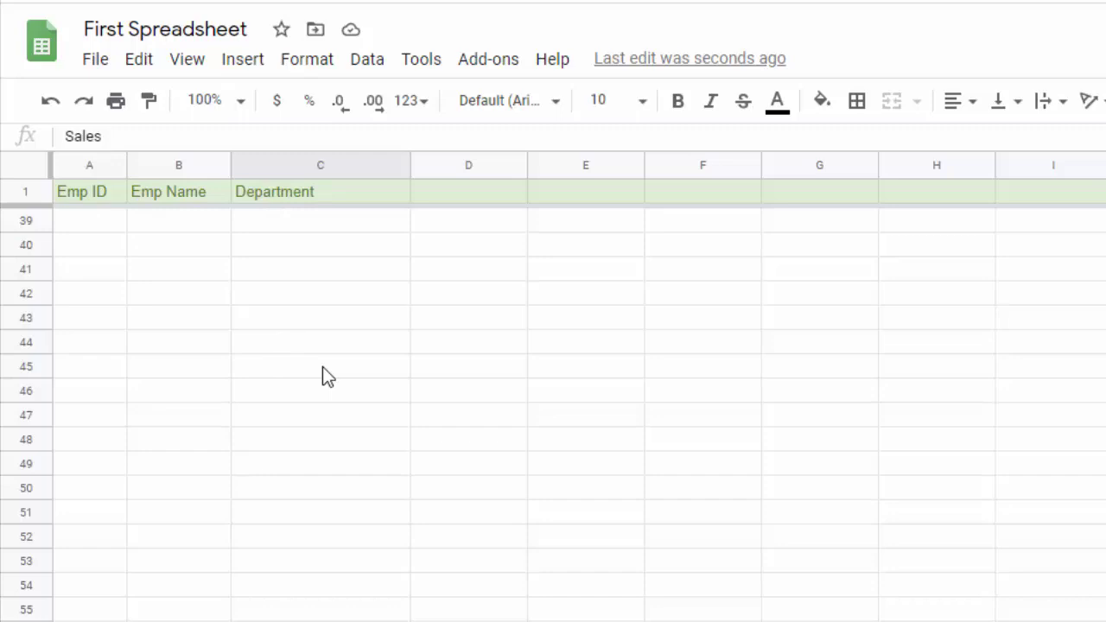
scroll(323, 367, "up", 10)
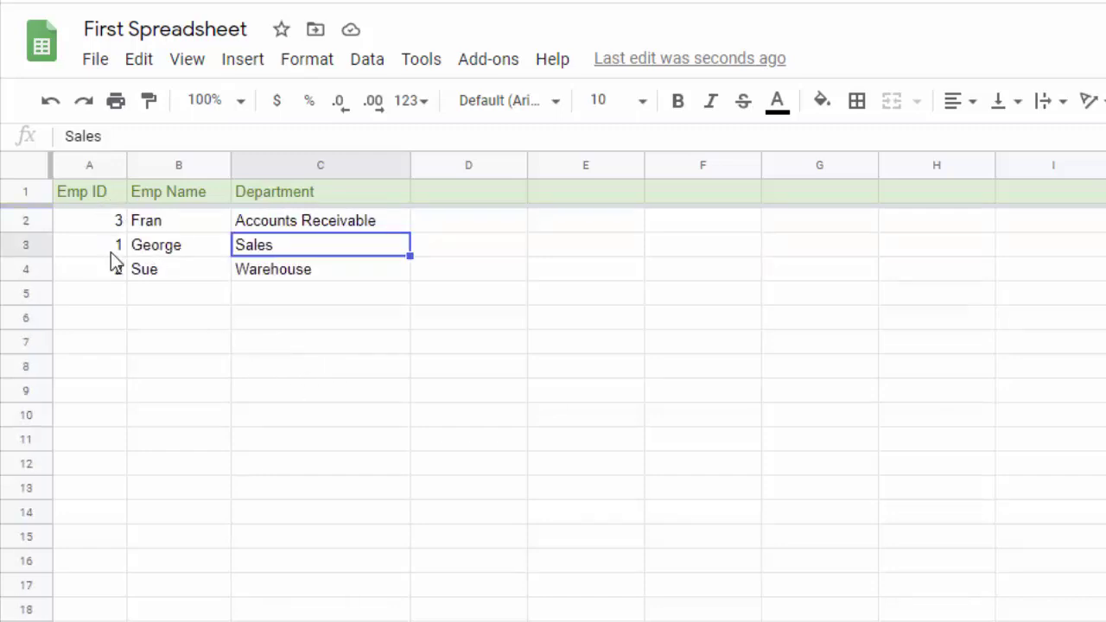
left_click(115, 169)
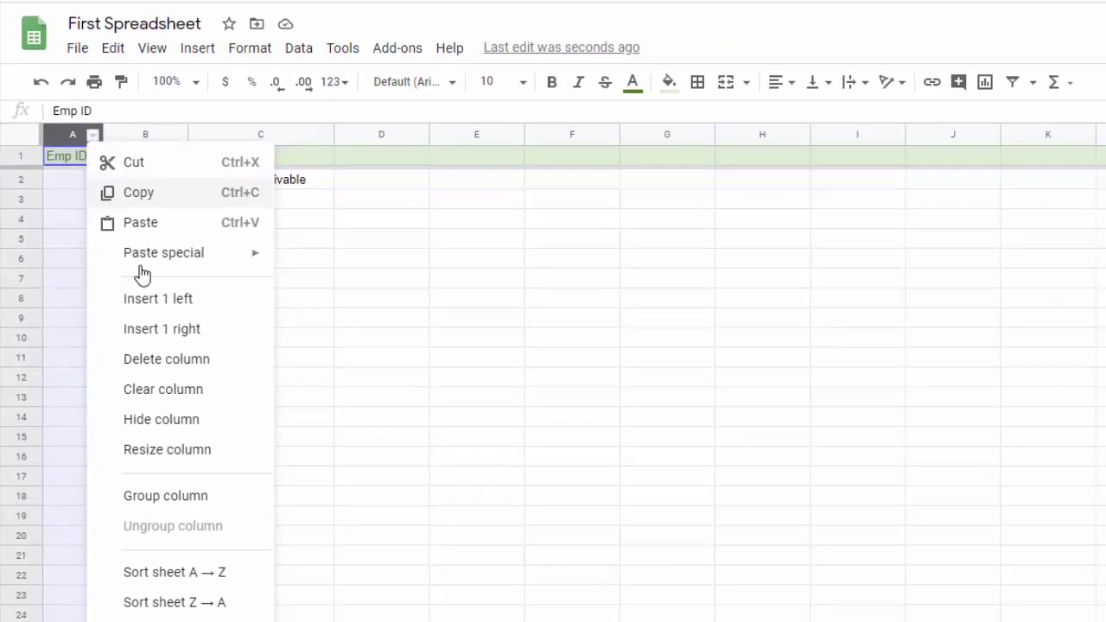
Sort the sheet A → Z by Emp ID (George, Sue, Fran), then unfreeze and refreeze row 1
left_click(167, 572)
left_click(175, 366)
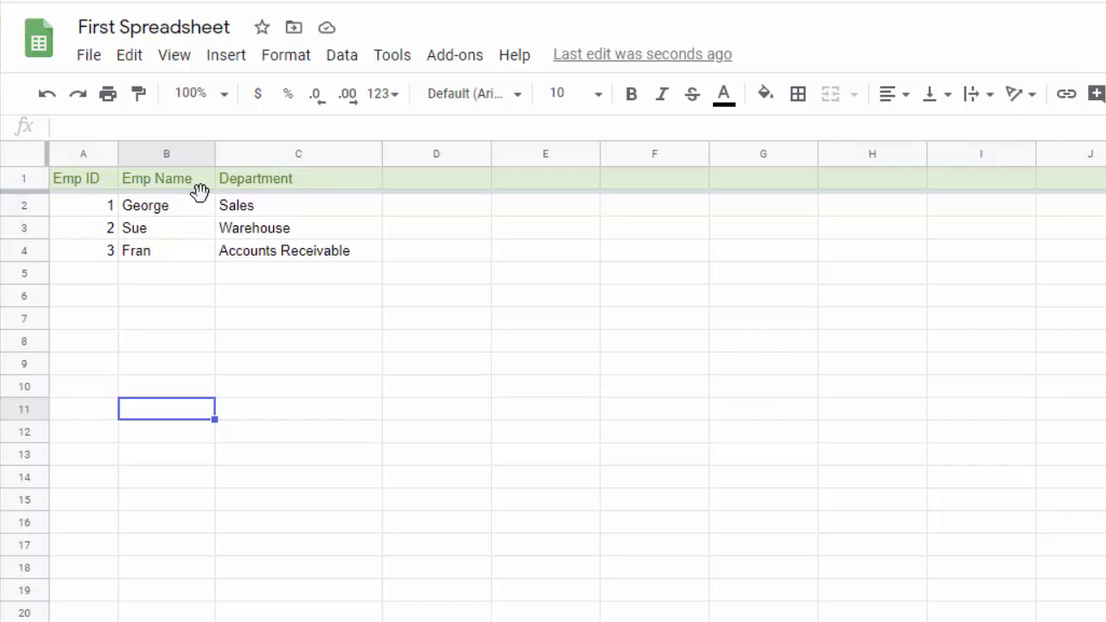
mouse_move(192, 185)
left_mouse_down()
mouse_move(207, 166)
mouse_move(196, 164)
left_mouse_up()
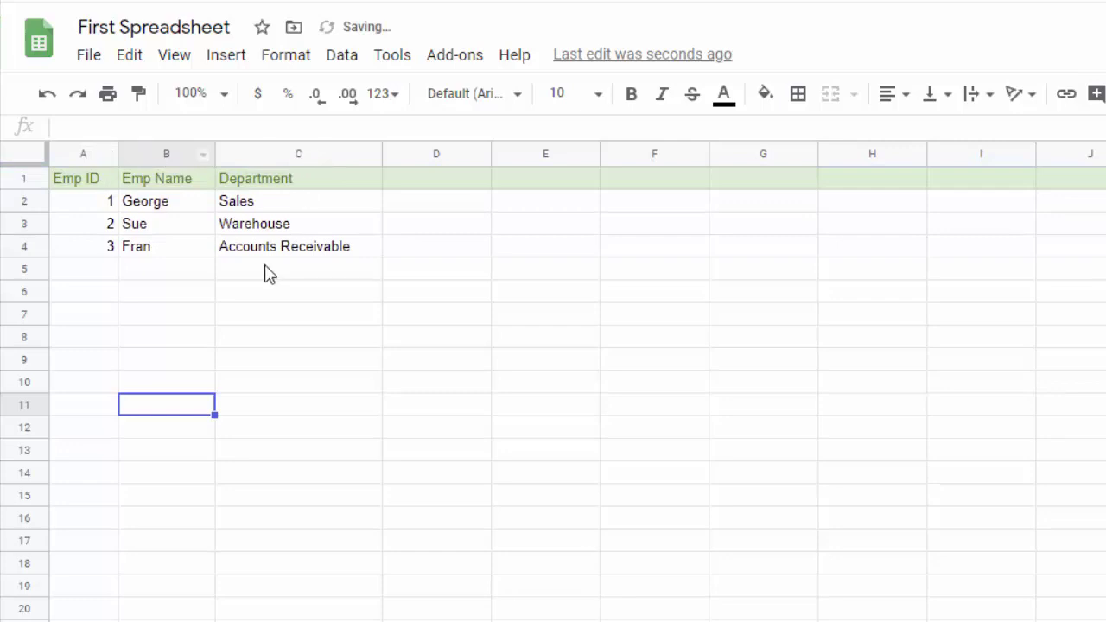
scroll(264, 271, "down", 3)
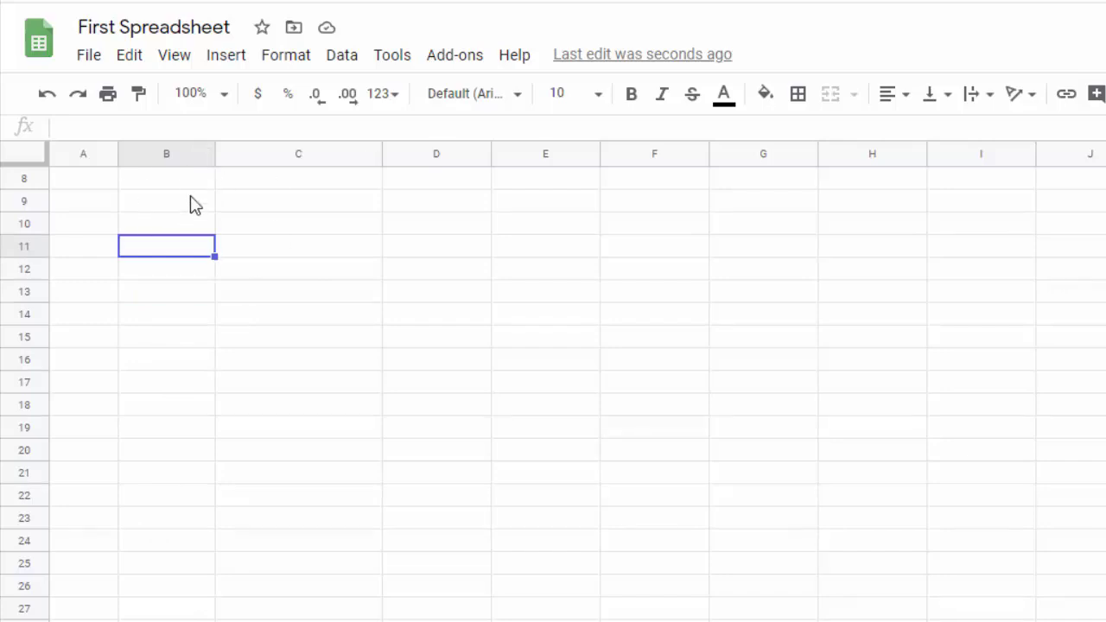
scroll(244, 238, "up", 3)
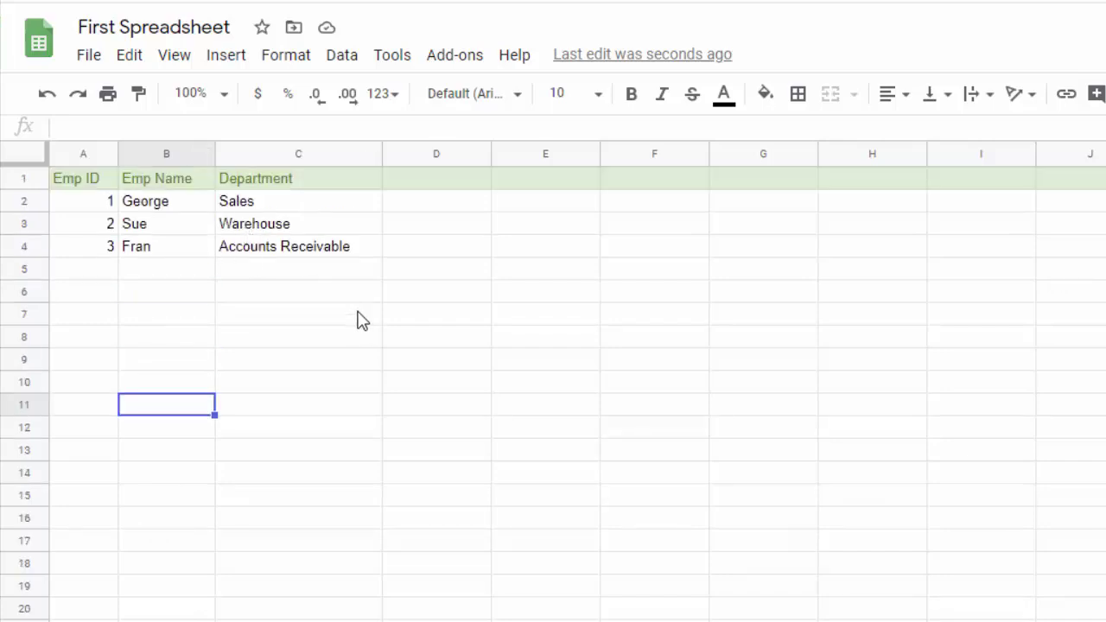
left_click_drag(181, 163, 178, 189)
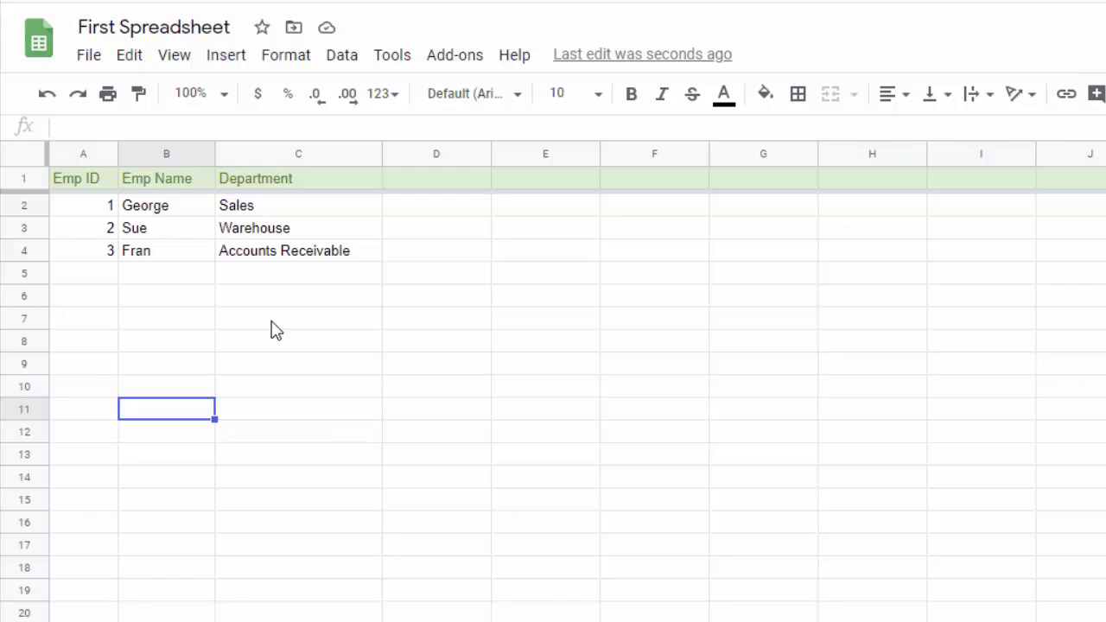
Add a 'Sales' header in D1 with values 1,000, 2,000 and 5,200 below it
left_click(446, 183)
type("Sales")
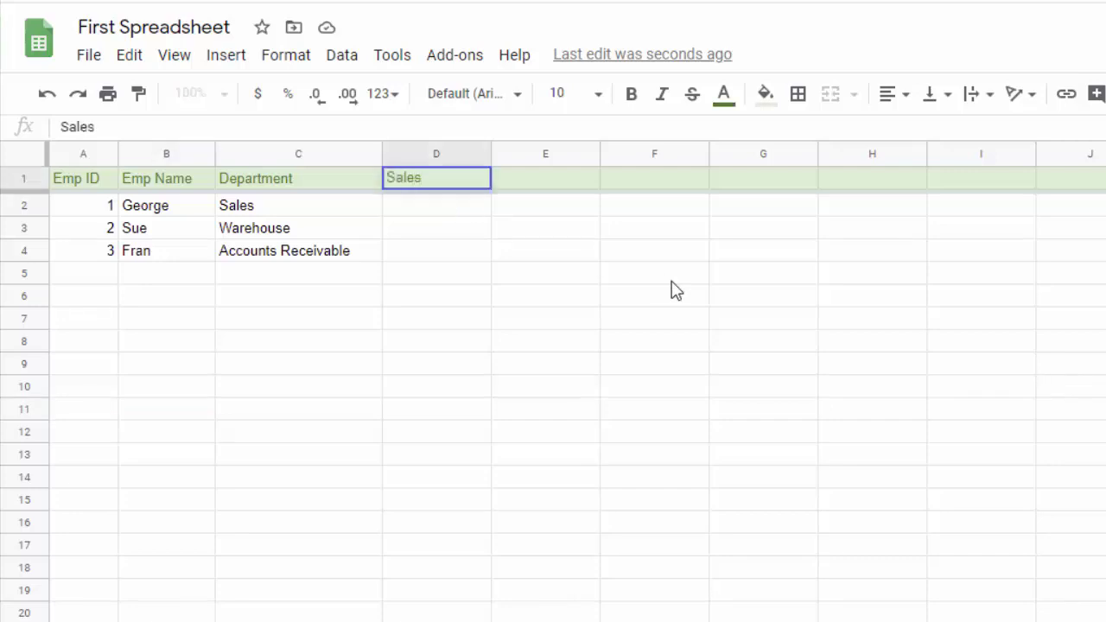
key("Return")
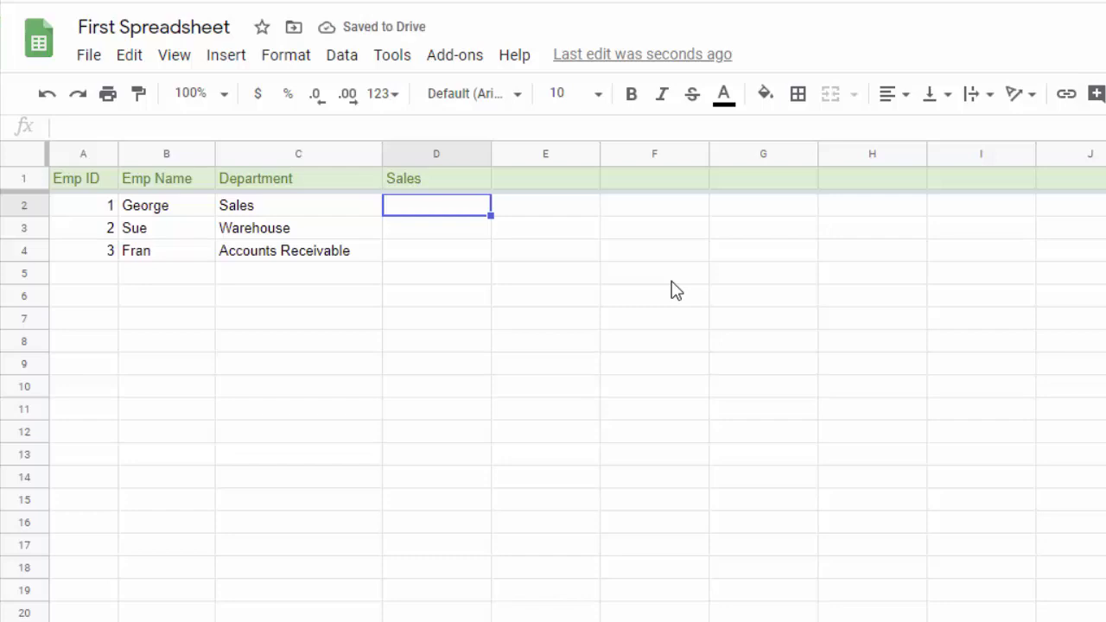
type("1,000")
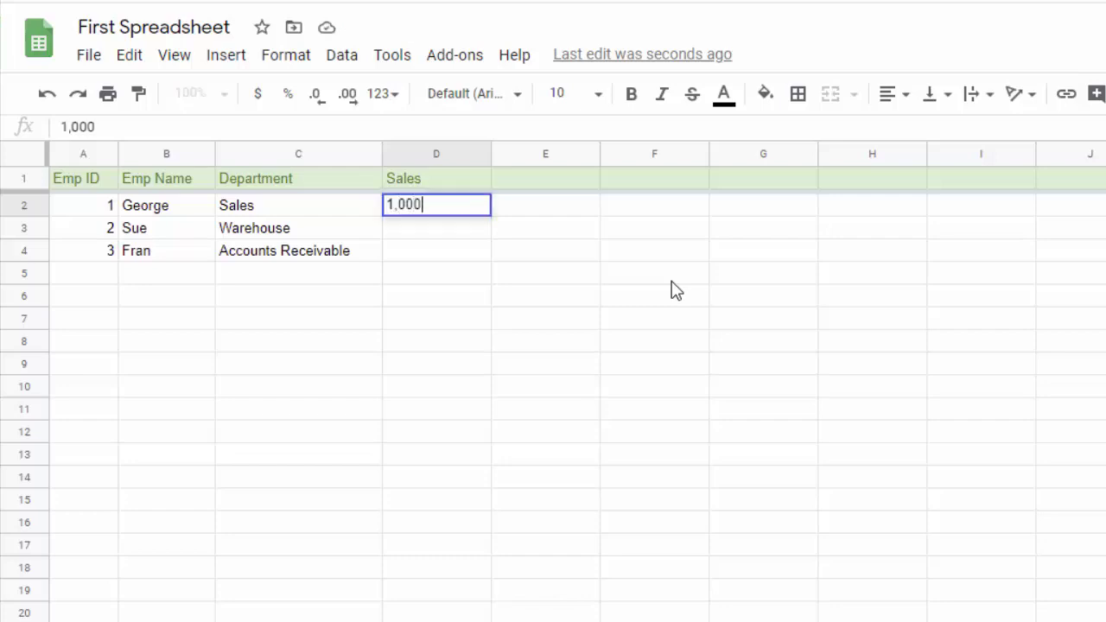
key("Return")
type("2,000")
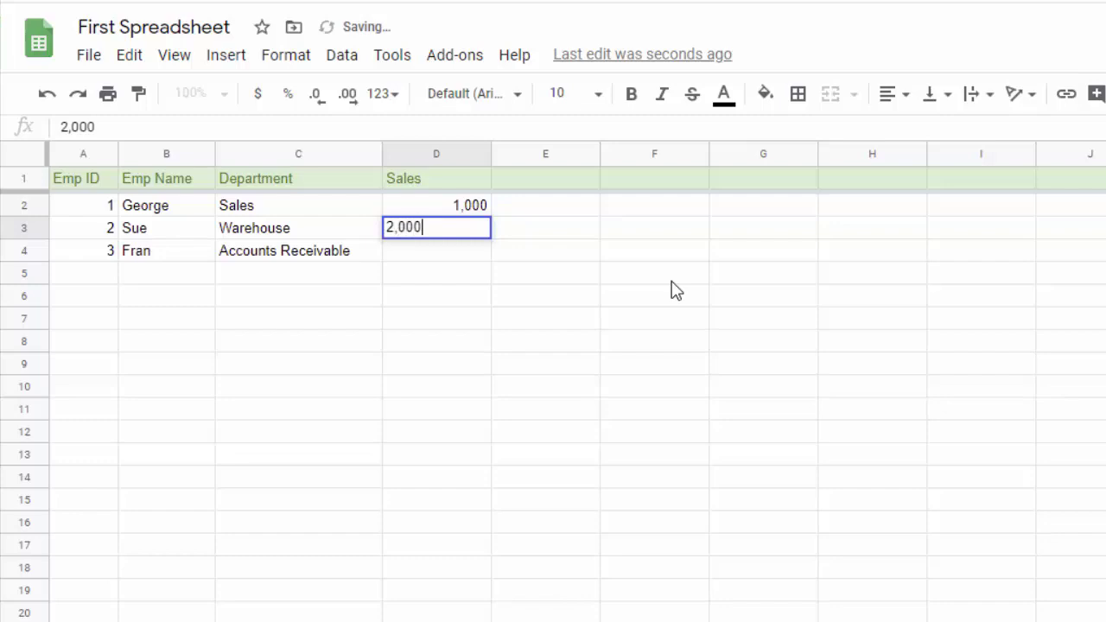
key("Return")
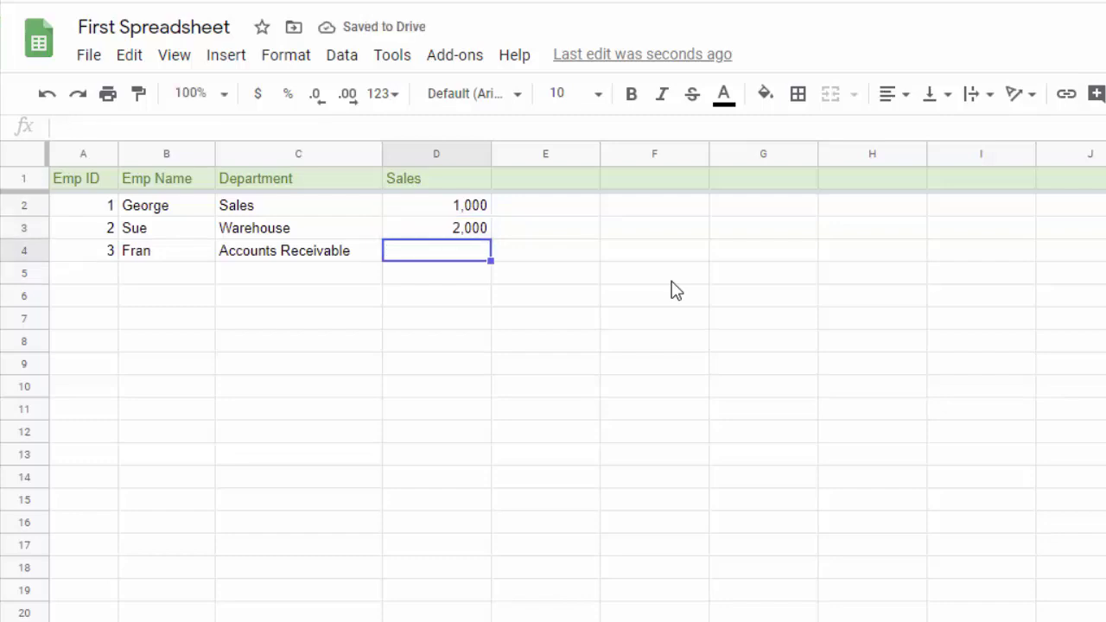
type("5,200")
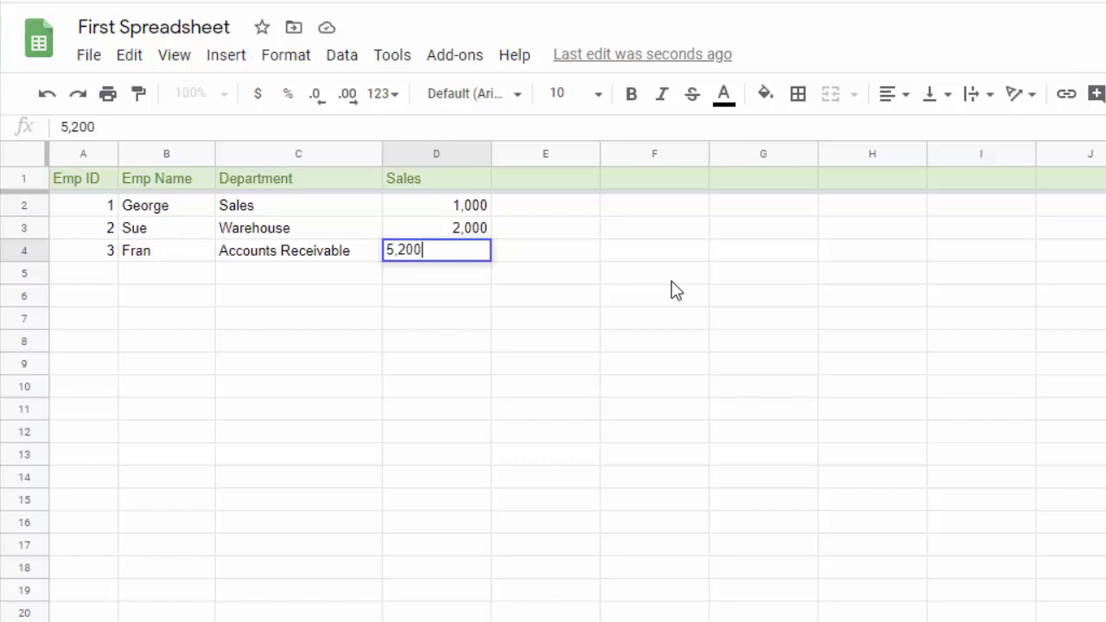
key("Return")
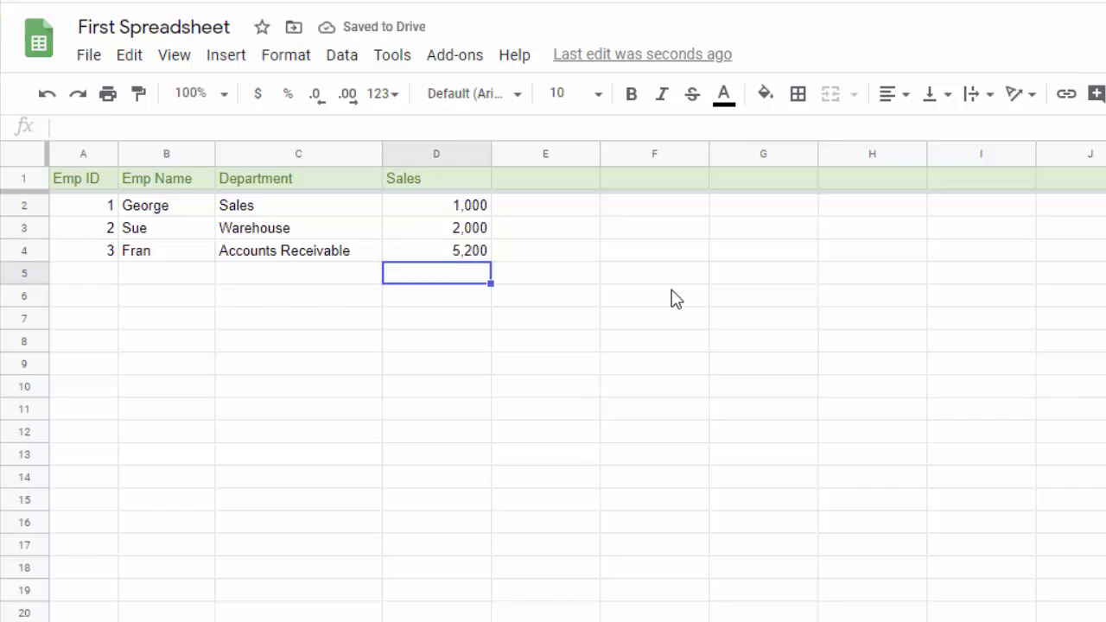
Format column D as Currency, showing $1,000.00, $2,000.00 and $5,200.00
left_click(444, 154)
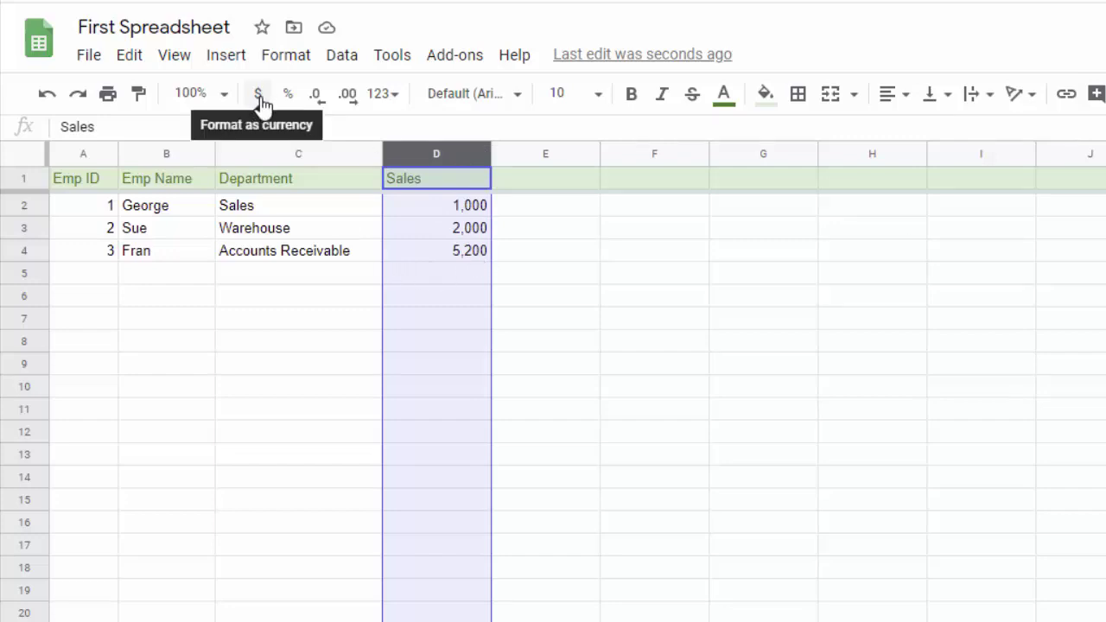
left_click(286, 62)
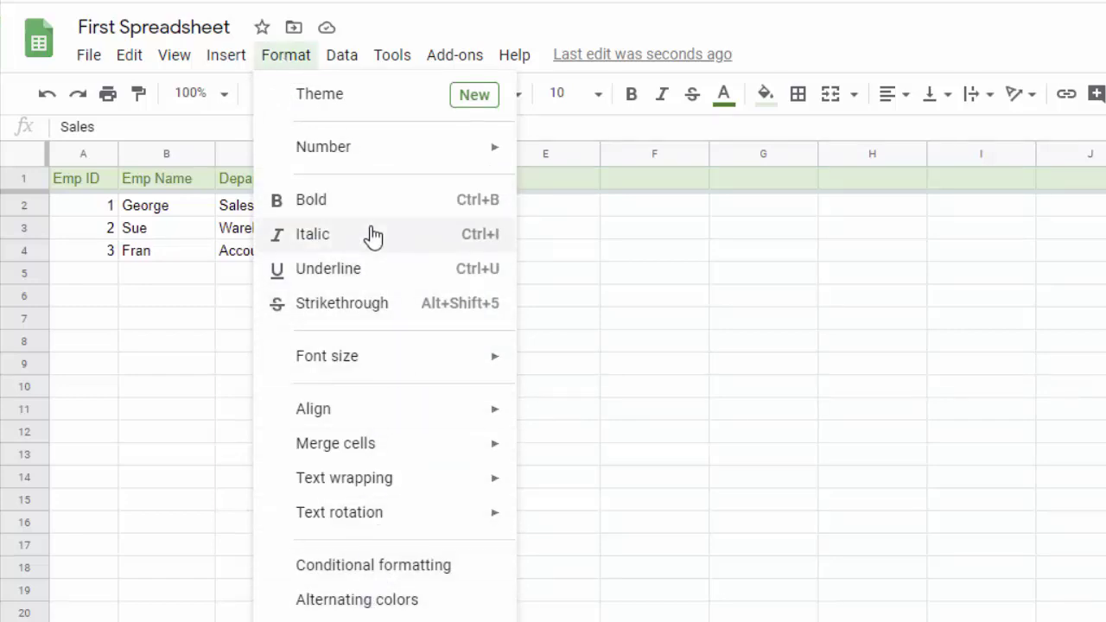
mouse_move(359, 159)
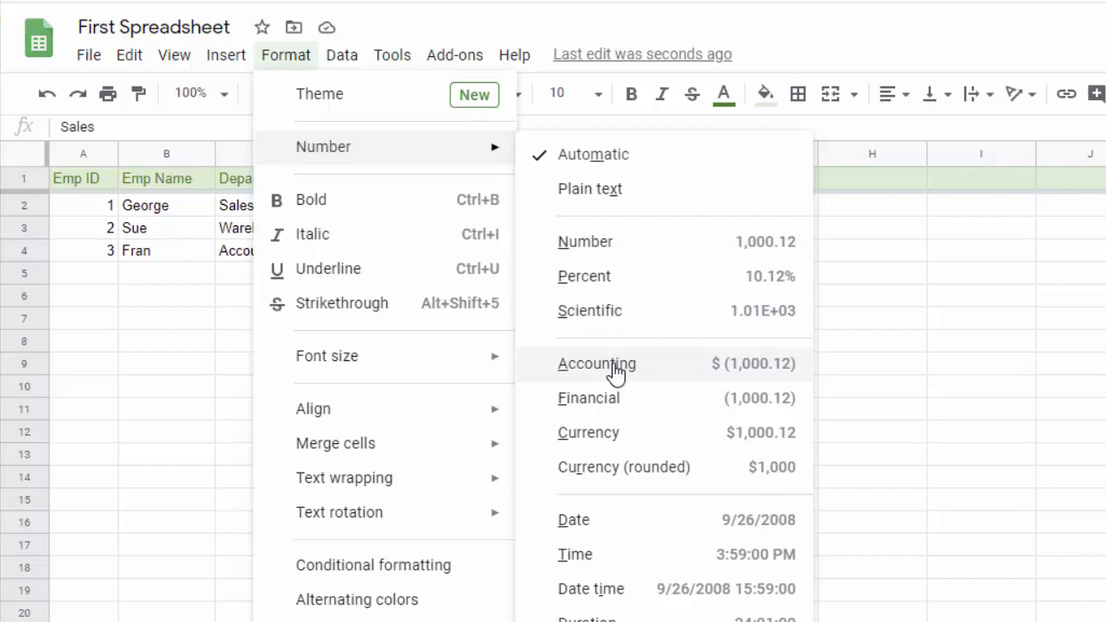
left_click(611, 447)
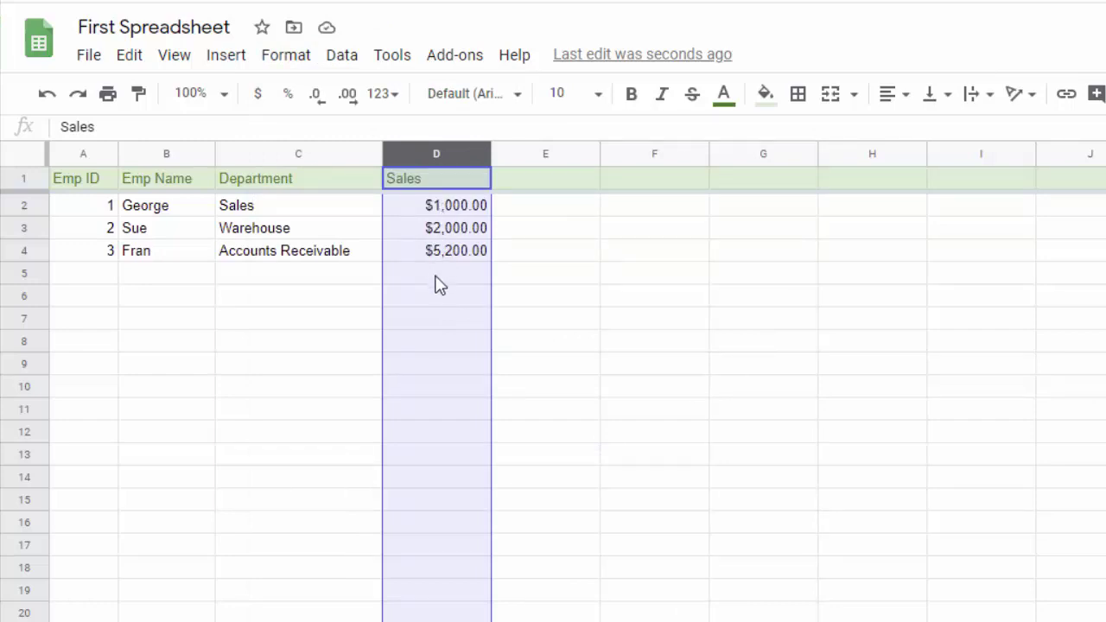
left_click(439, 274)
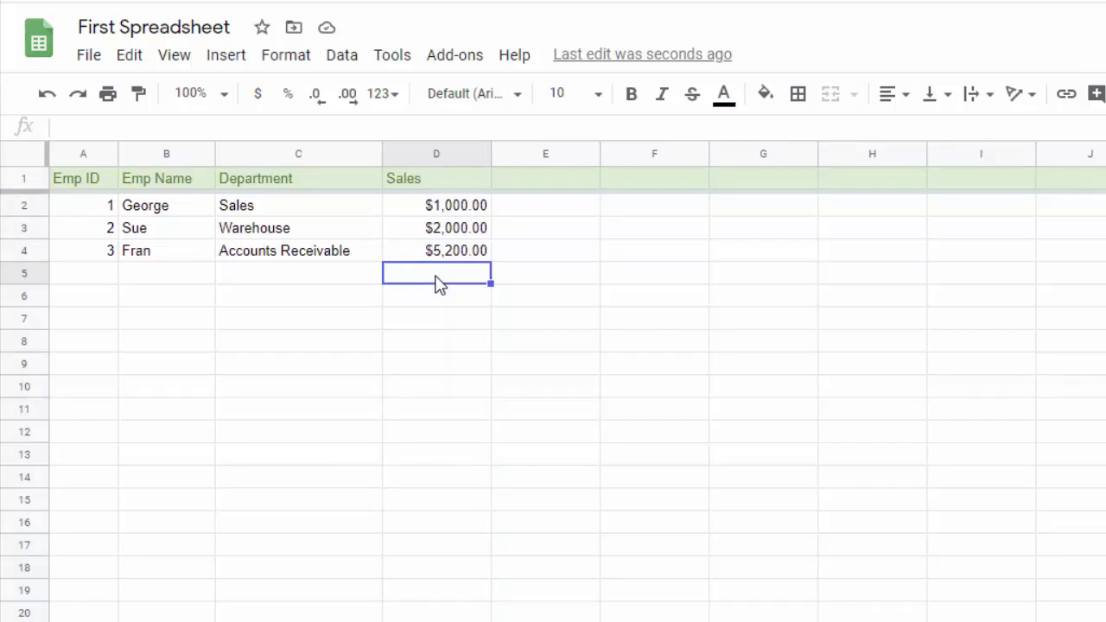
Enter =SUM(D2:D4) in D5 for a Sales total of $8,200.00
type("=")
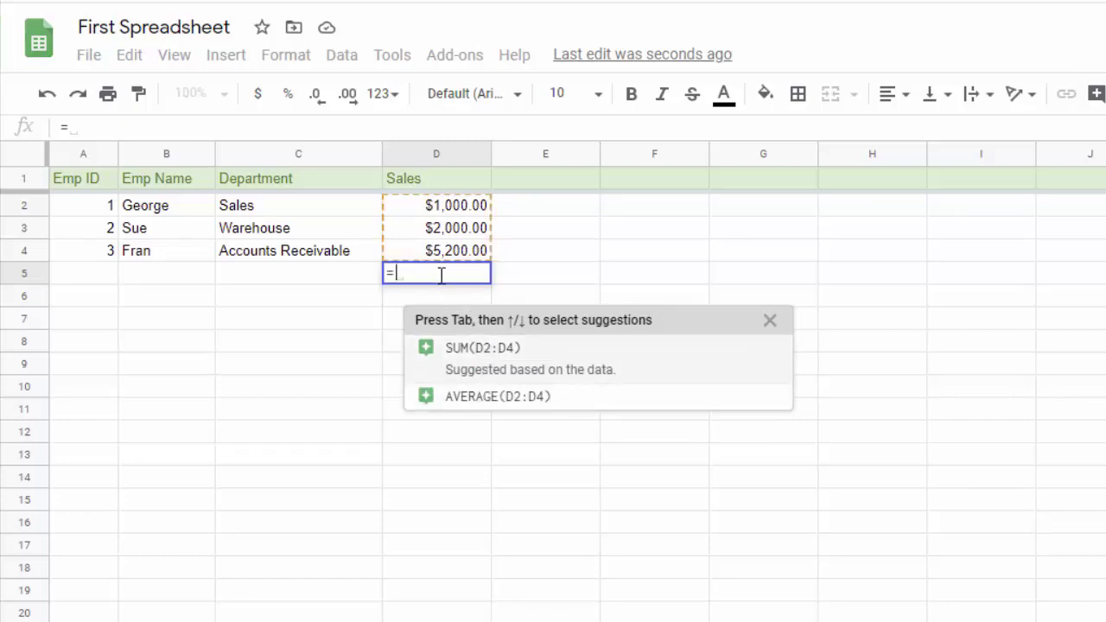
type("s")
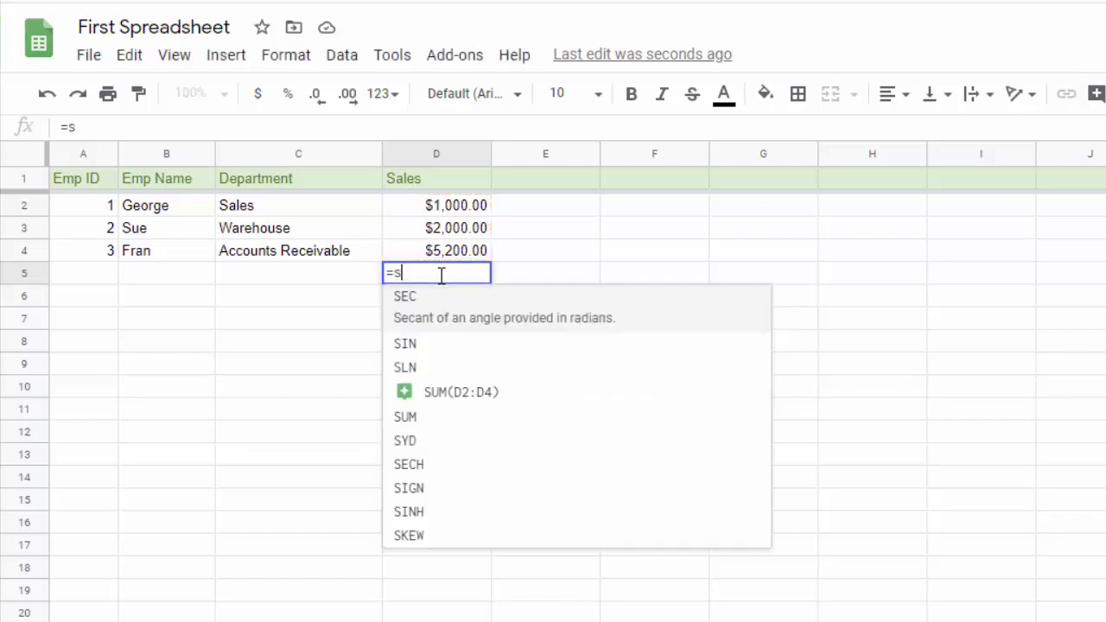
type("u")
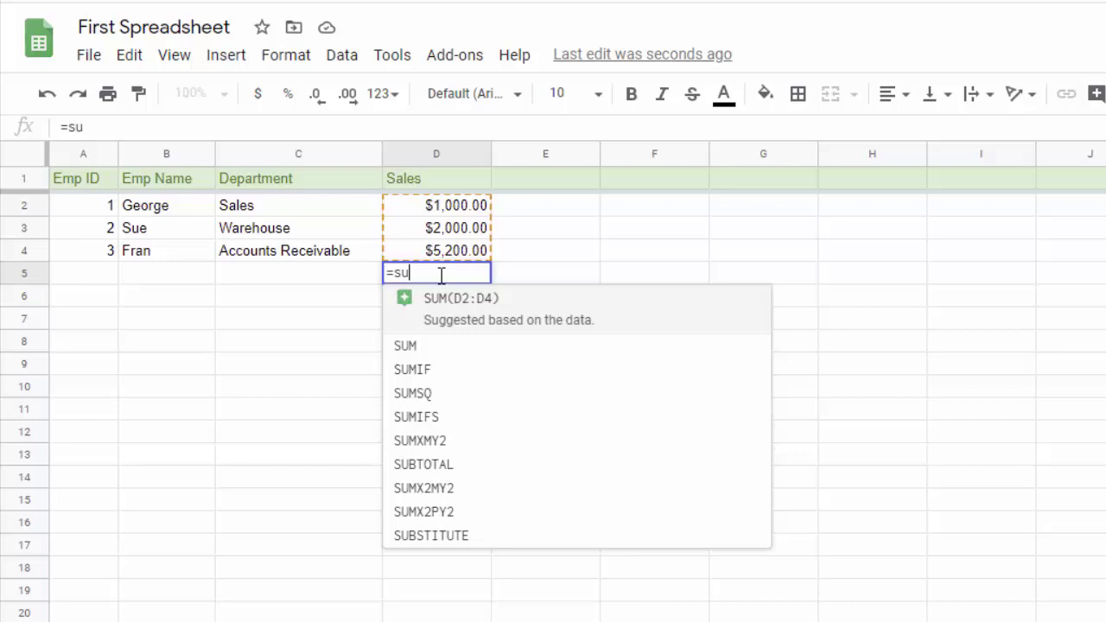
key("BackSpace")
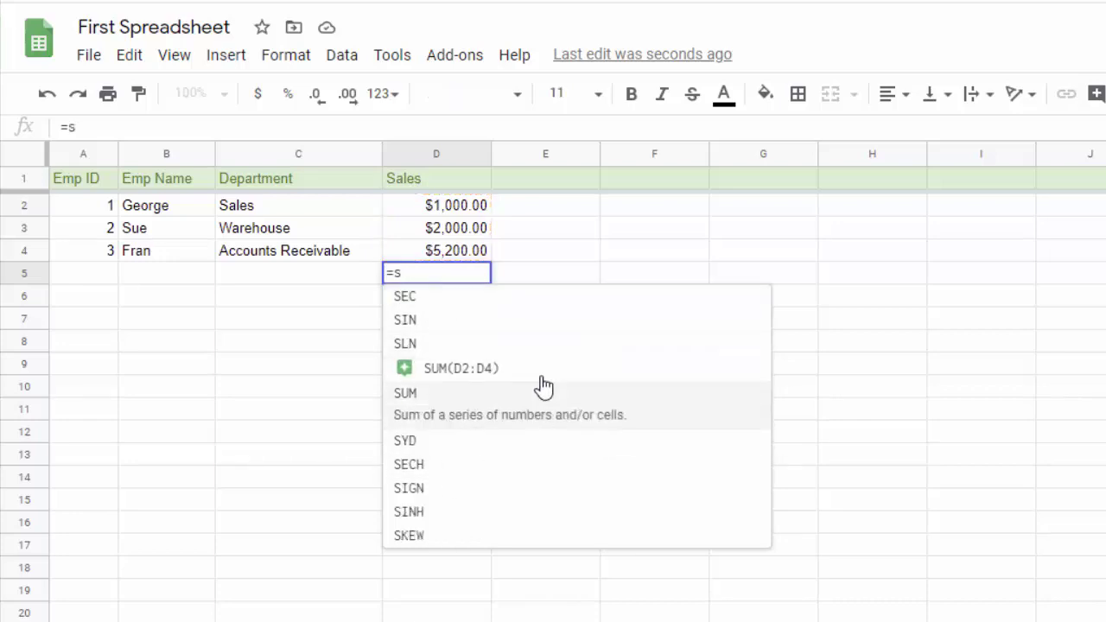
type("u")
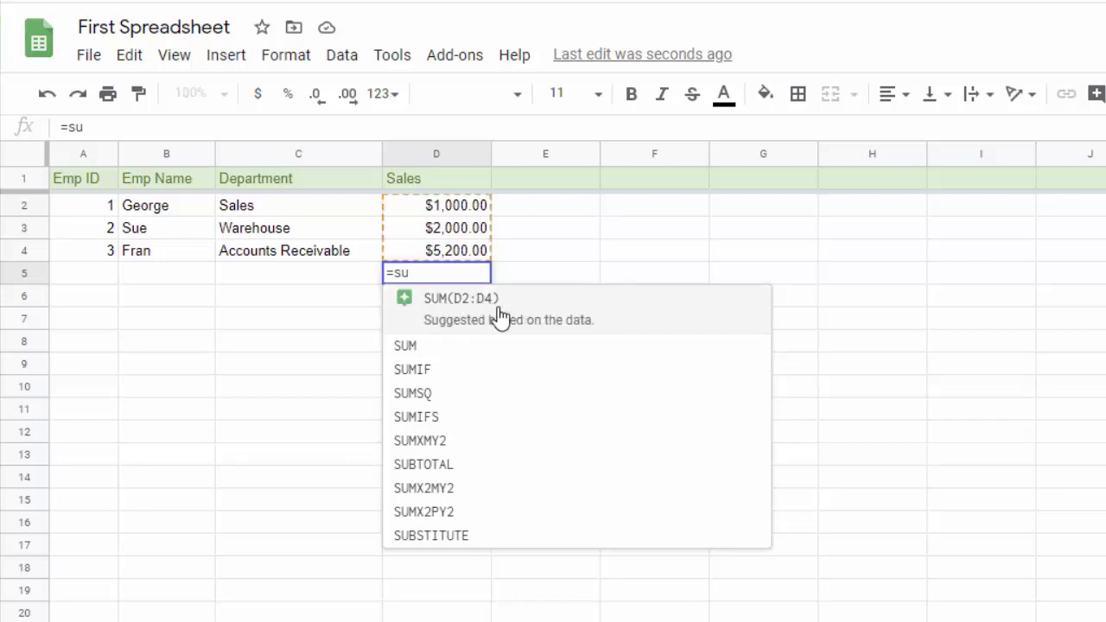
type("m")
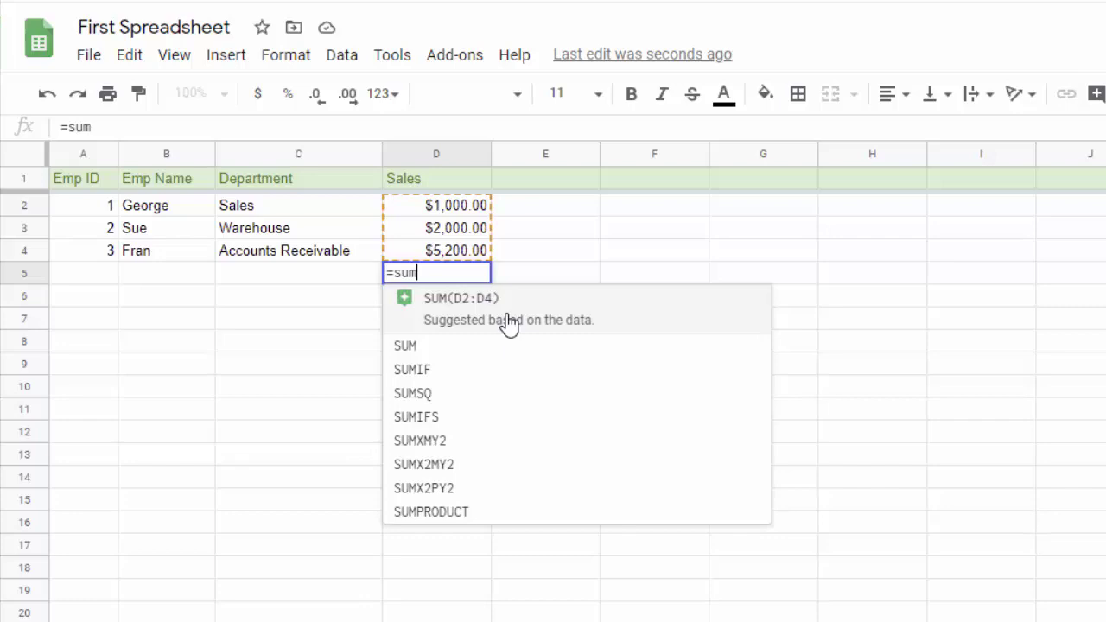
left_click(509, 323)
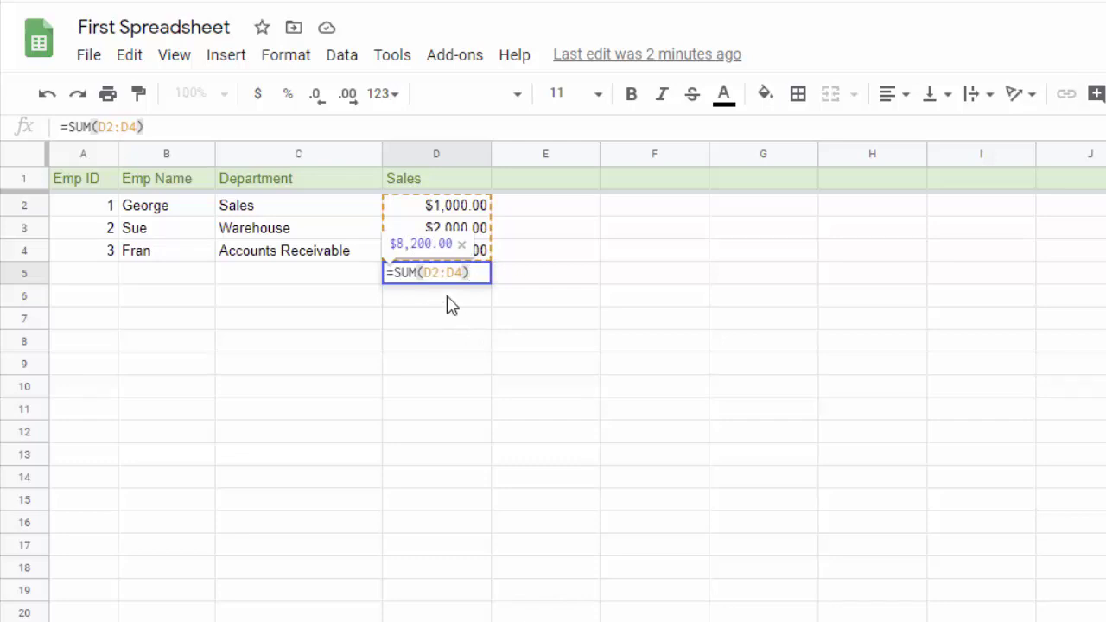
key("Return")
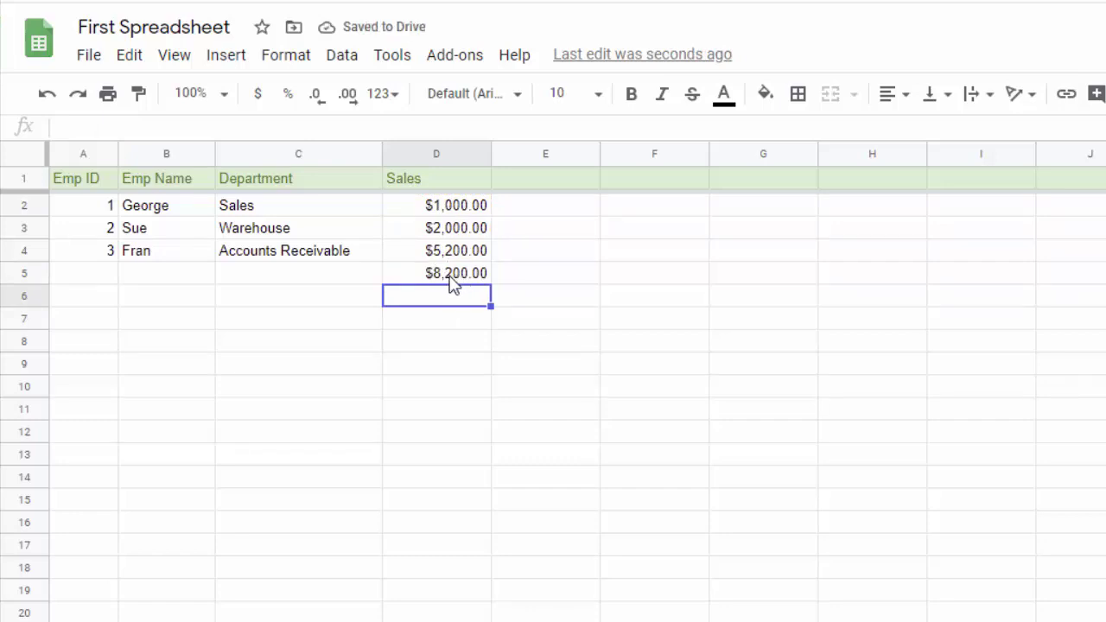
Color the $8,200.00 total in D5 light red, leaving it not bold
left_click(452, 285)
left_click(631, 95)
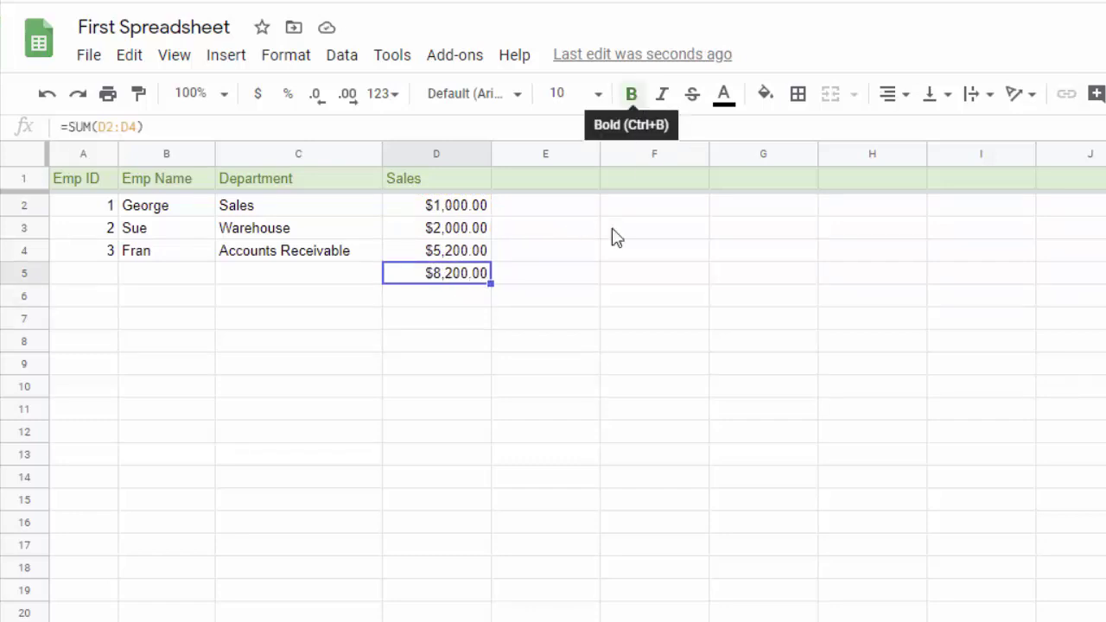
left_click(634, 105)
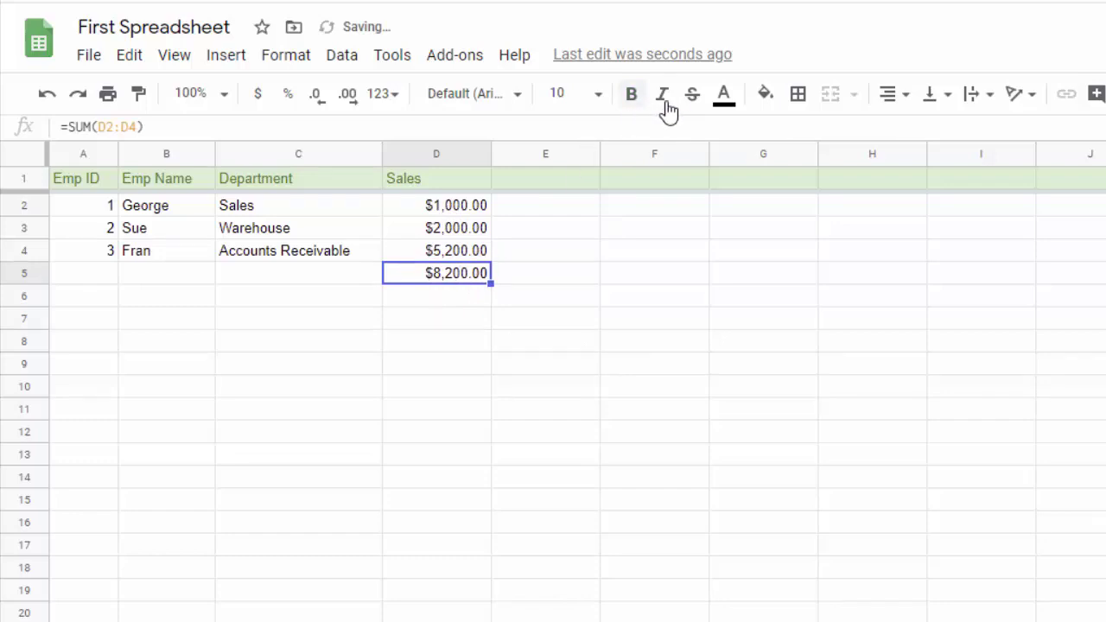
left_click(726, 101)
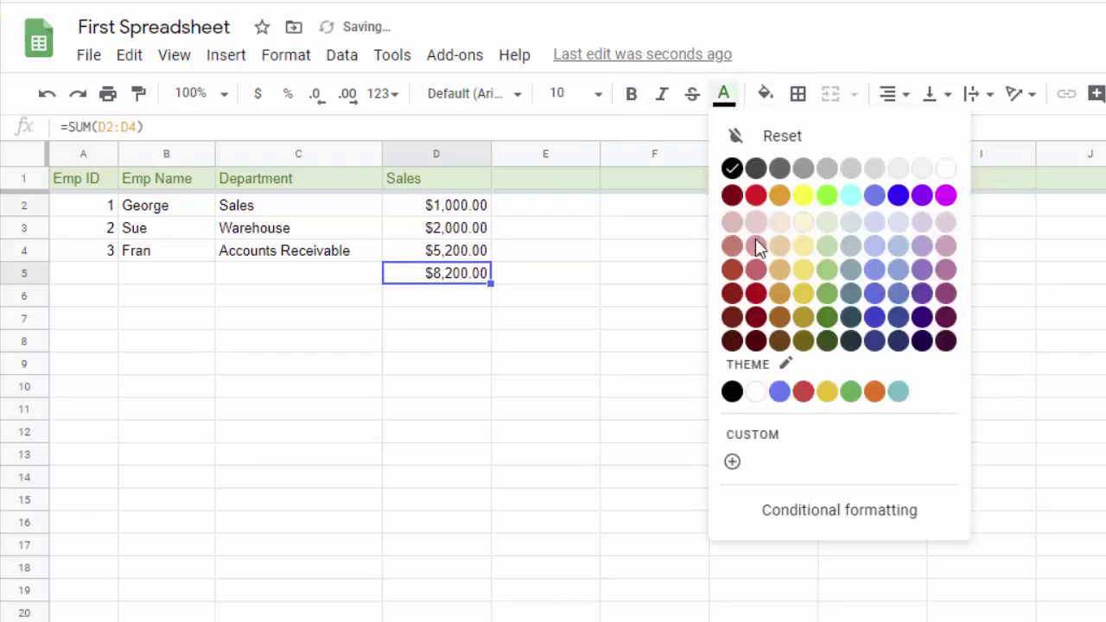
left_click(756, 271)
left_click(616, 349)
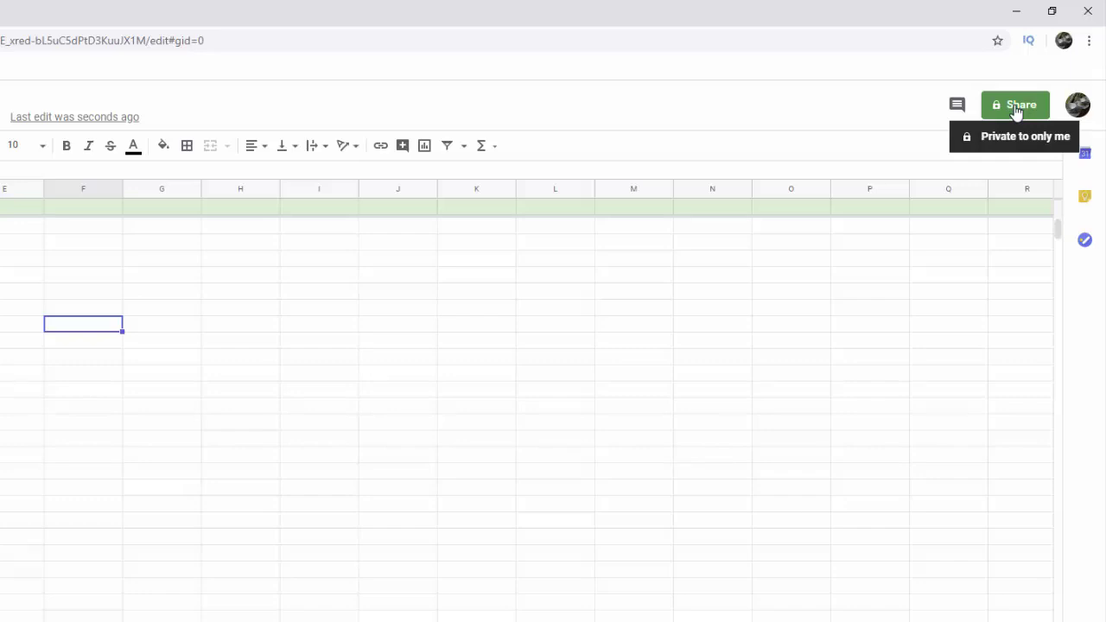
Open the spreadsheet's Share dialog, showing link access as Restricted
left_click(1015, 113)
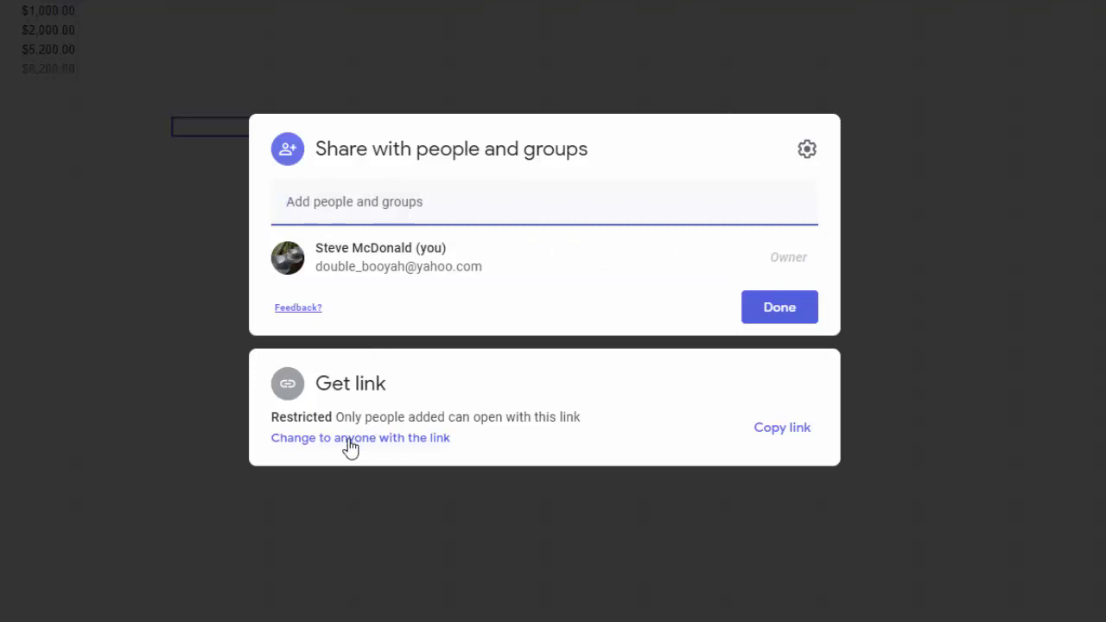
Give anyone with the link Editor access, copy the share link, and close the sharing dialog
left_click(350, 442)
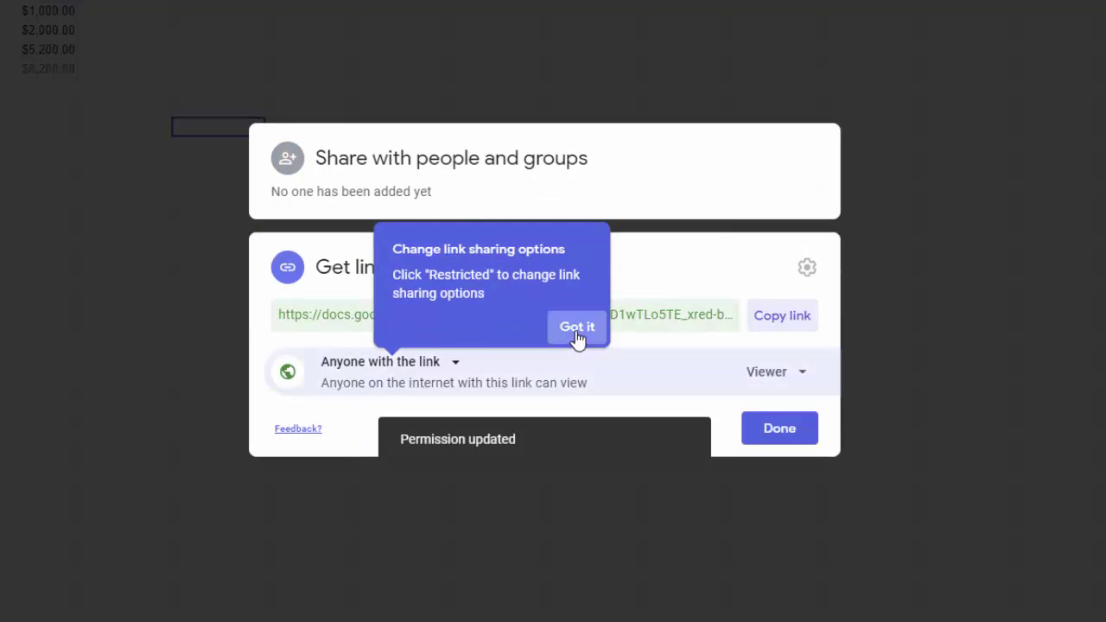
left_click(577, 329)
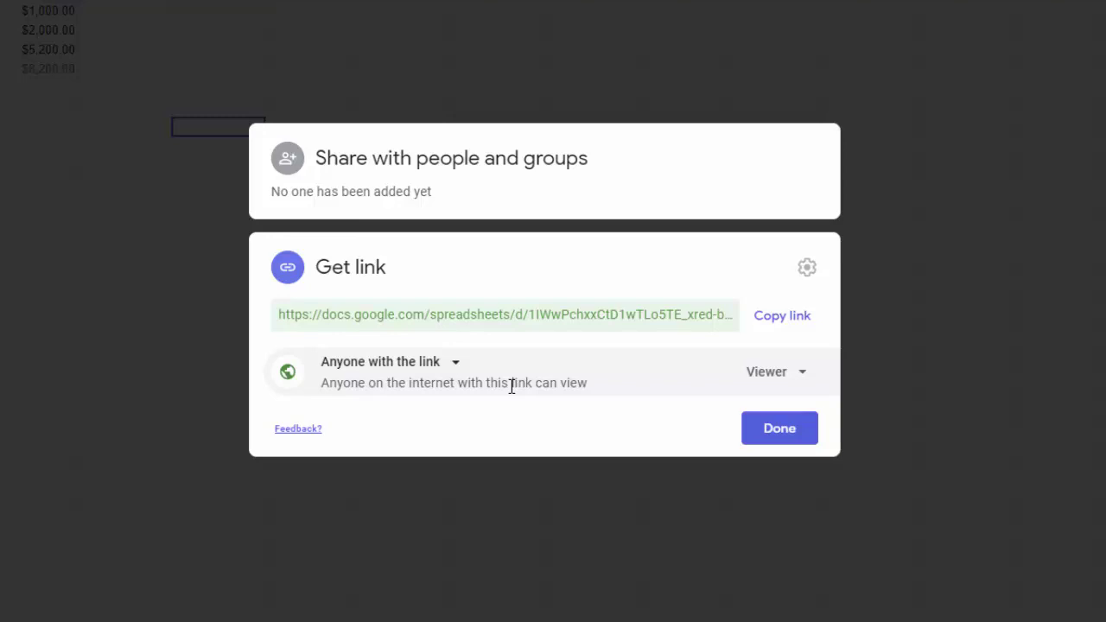
left_click(804, 378)
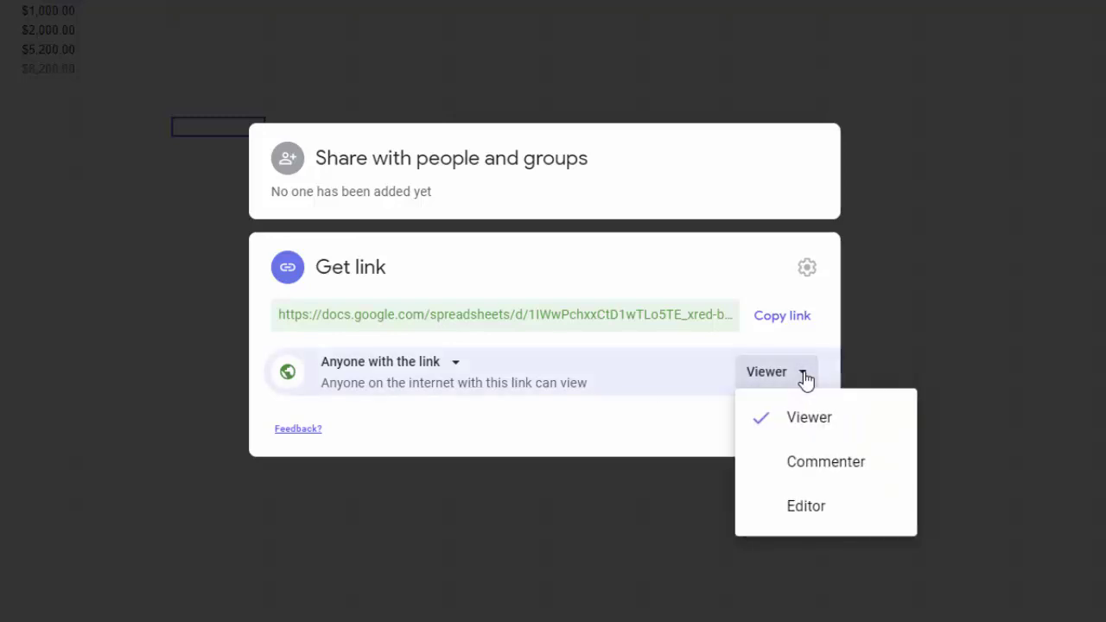
left_click(811, 463)
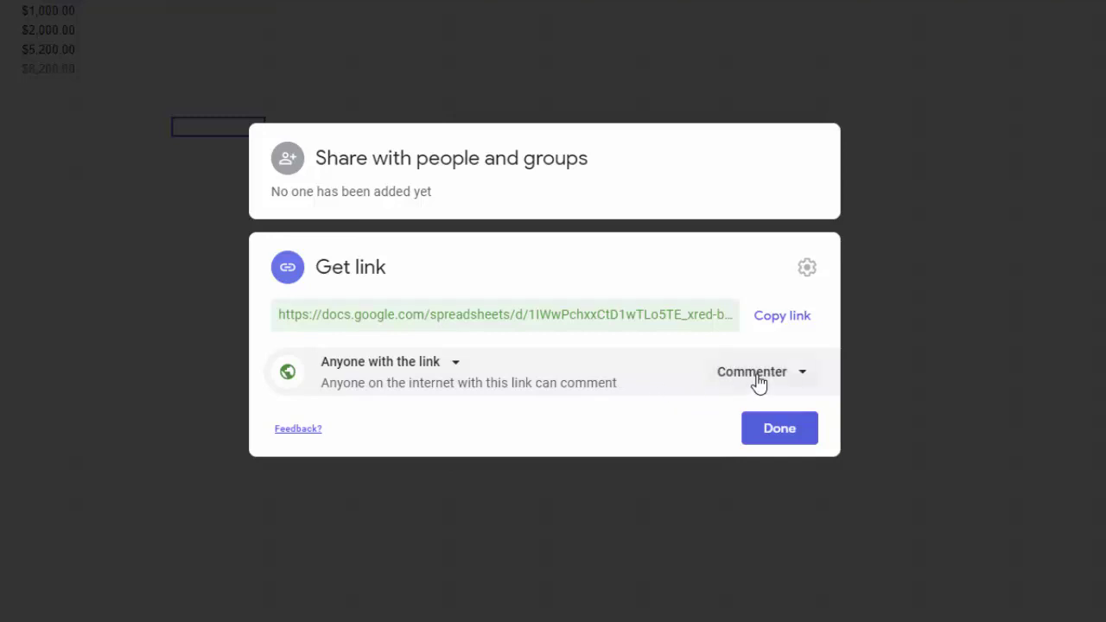
left_click(802, 376)
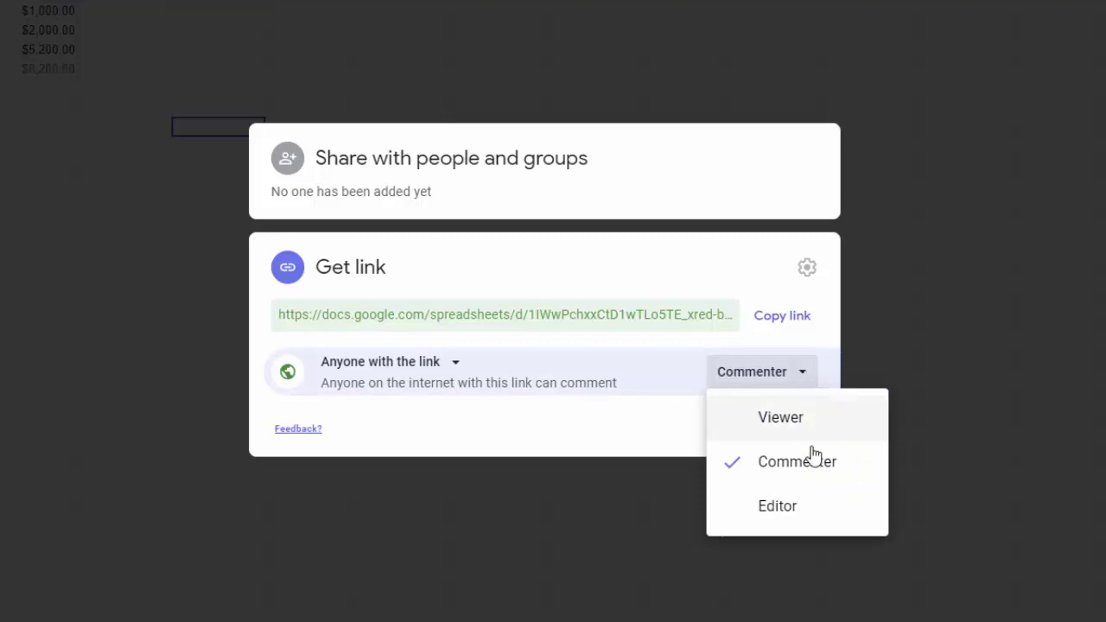
left_click(778, 511)
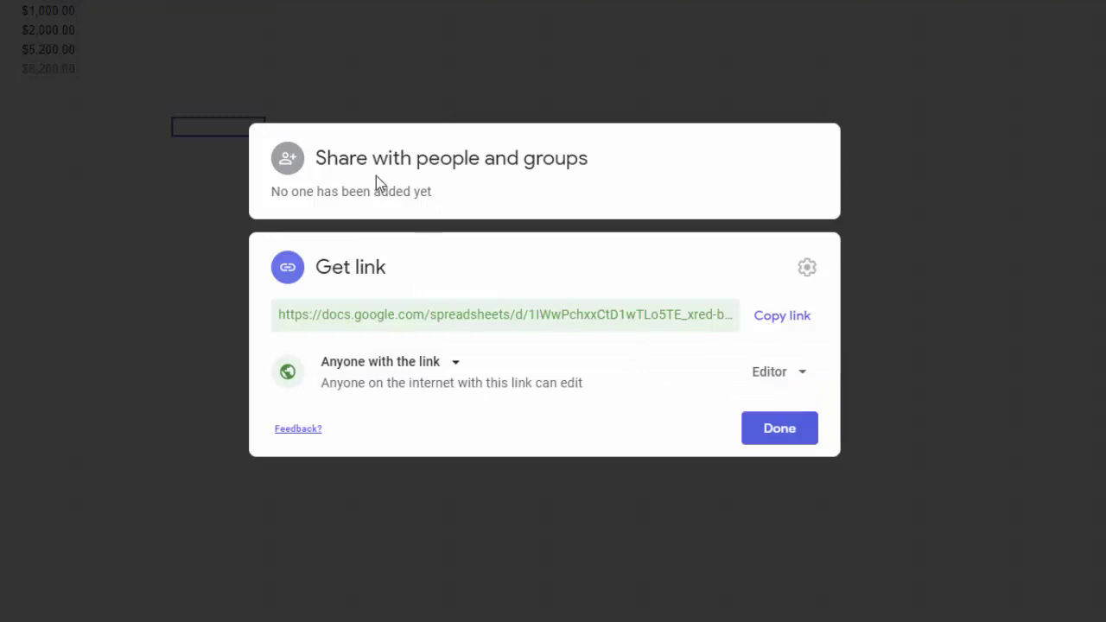
left_click(784, 326)
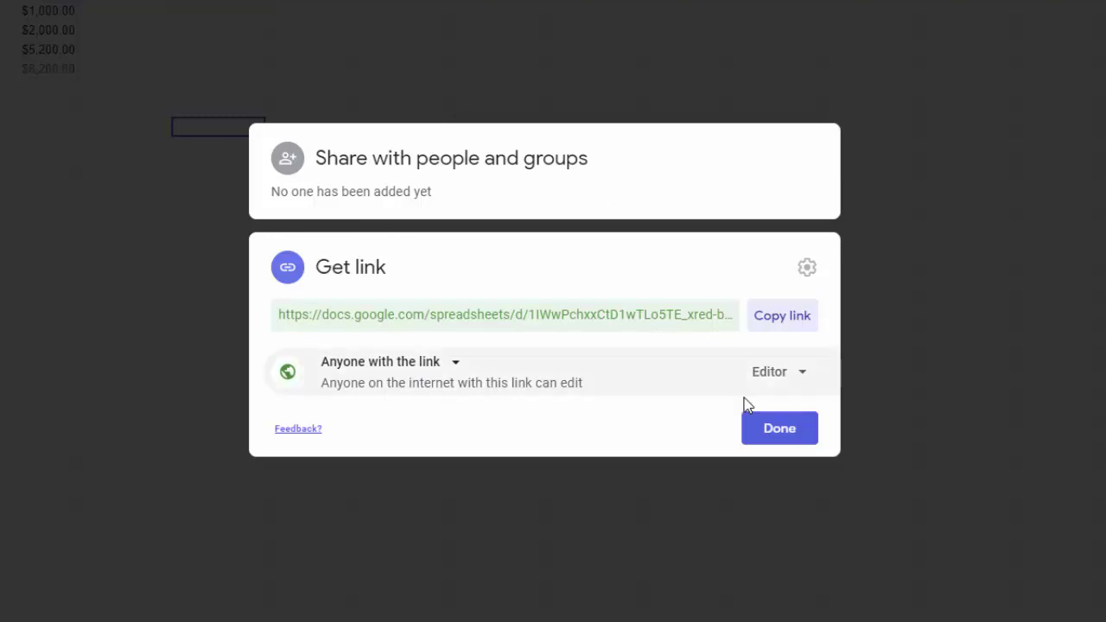
left_click(792, 439)
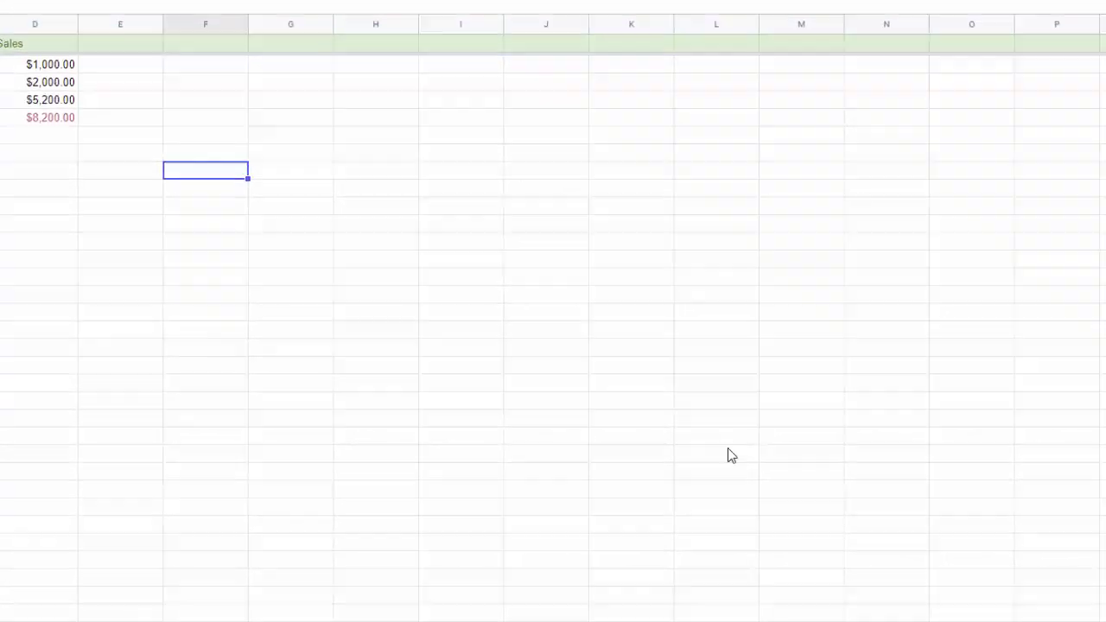